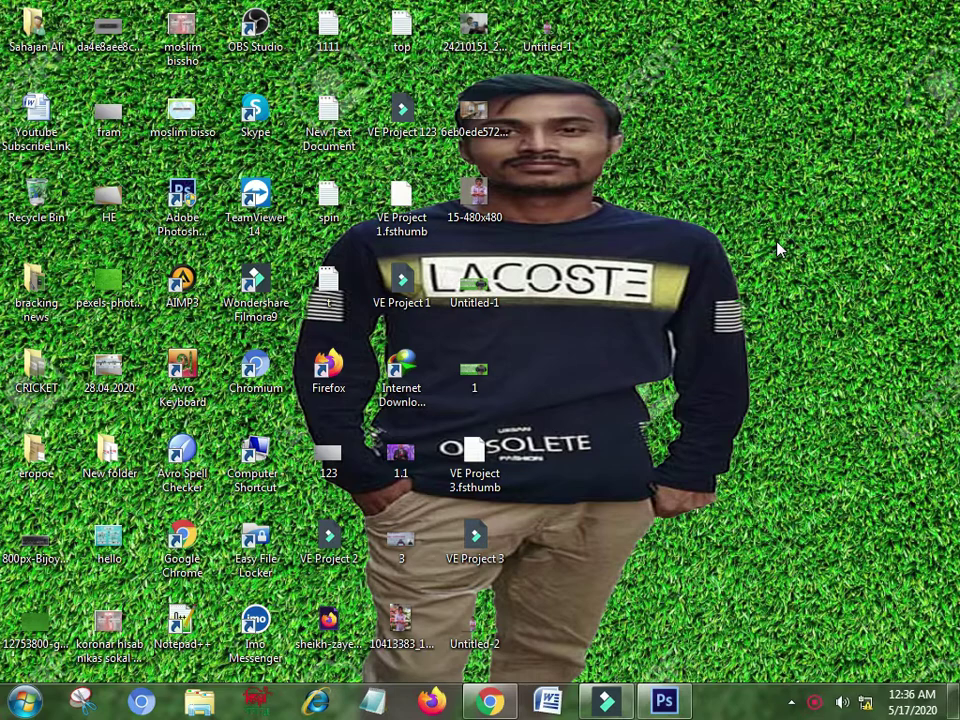
Preview the man's photo from the Desktop, then close the preview.
{"action": "right_click", "coordinate": [777, 248]}
{"action": "left_click", "coordinate": [754, 243]}
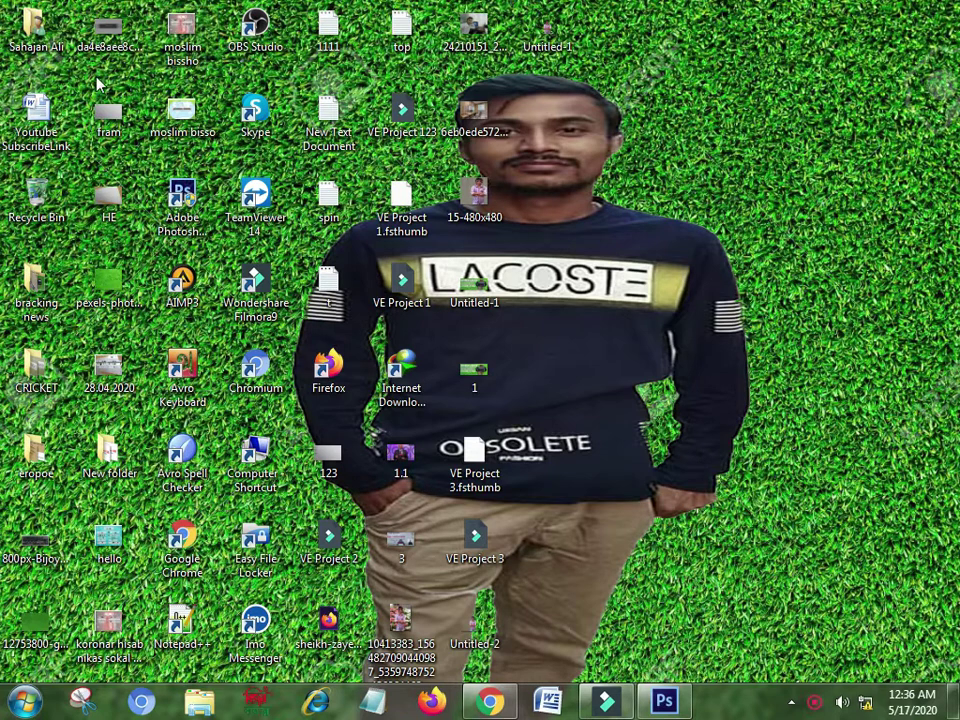
{"action": "double_click", "coordinate": [402, 625]}
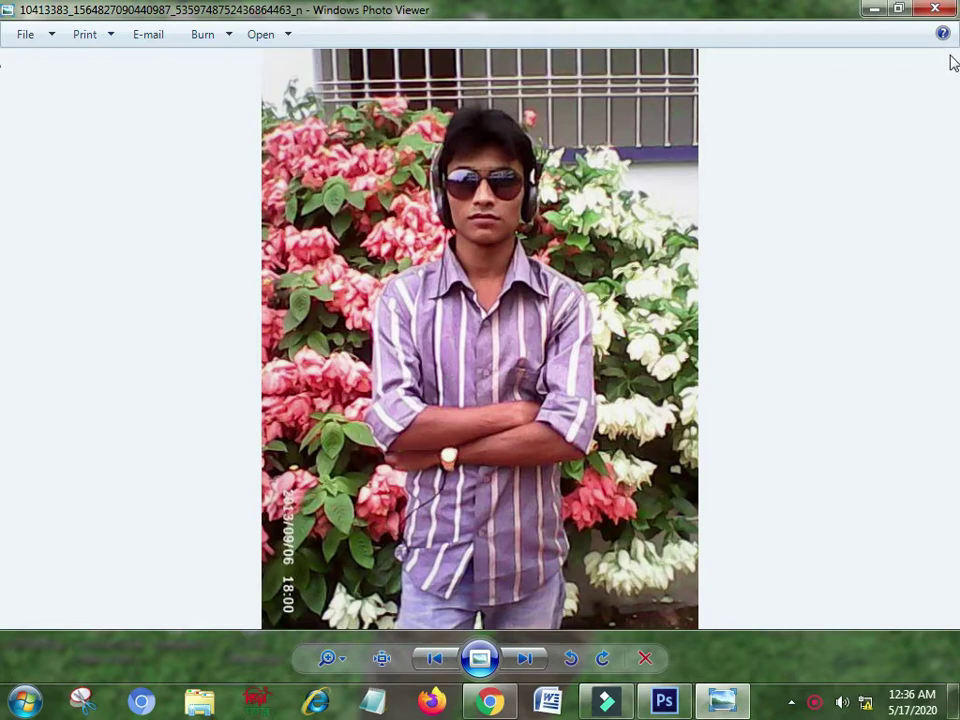
{"action": "left_click", "coordinate": [936, 8]}
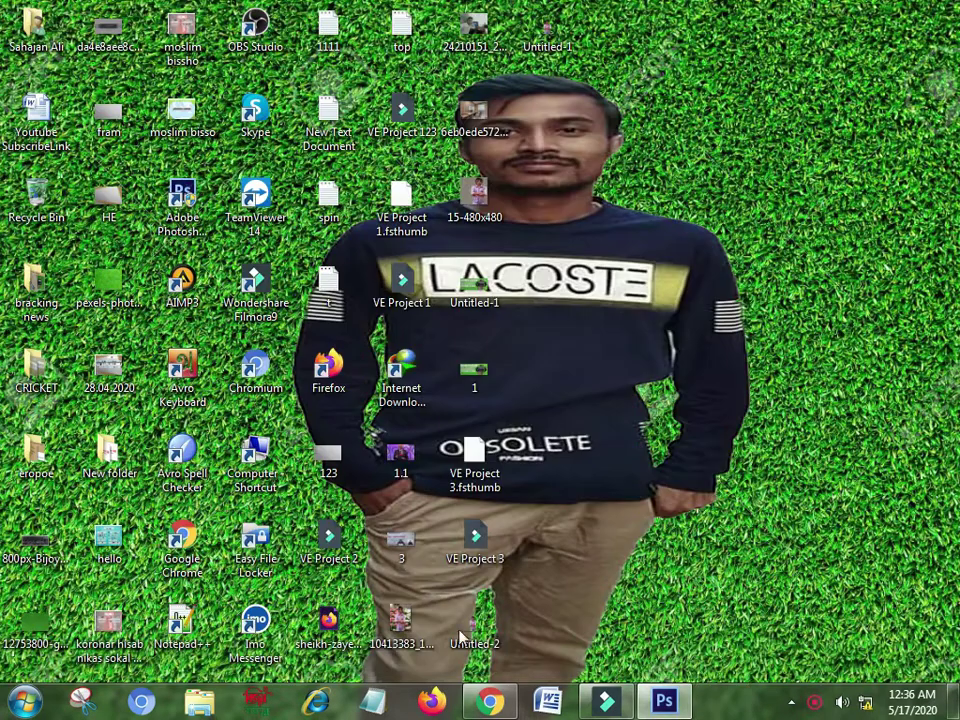
Open the man's JPEG from the Desktop in Photoshop and zoom in on it.
{"action": "left_click", "coordinate": [661, 703]}
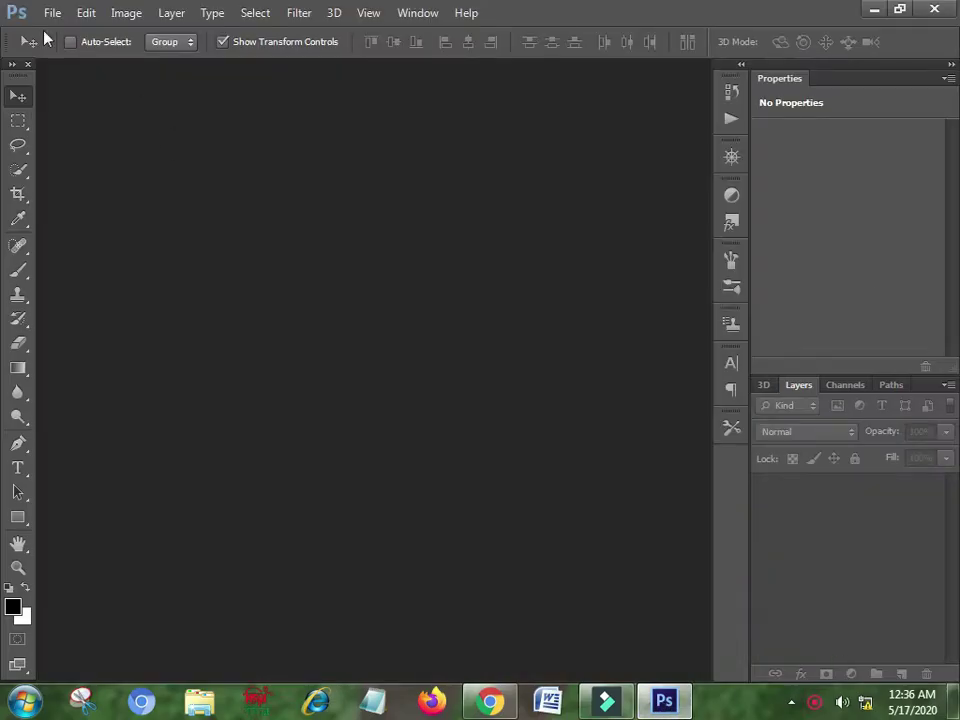
{"action": "left_click", "coordinate": [52, 12]}
{"action": "left_click", "coordinate": [68, 50]}
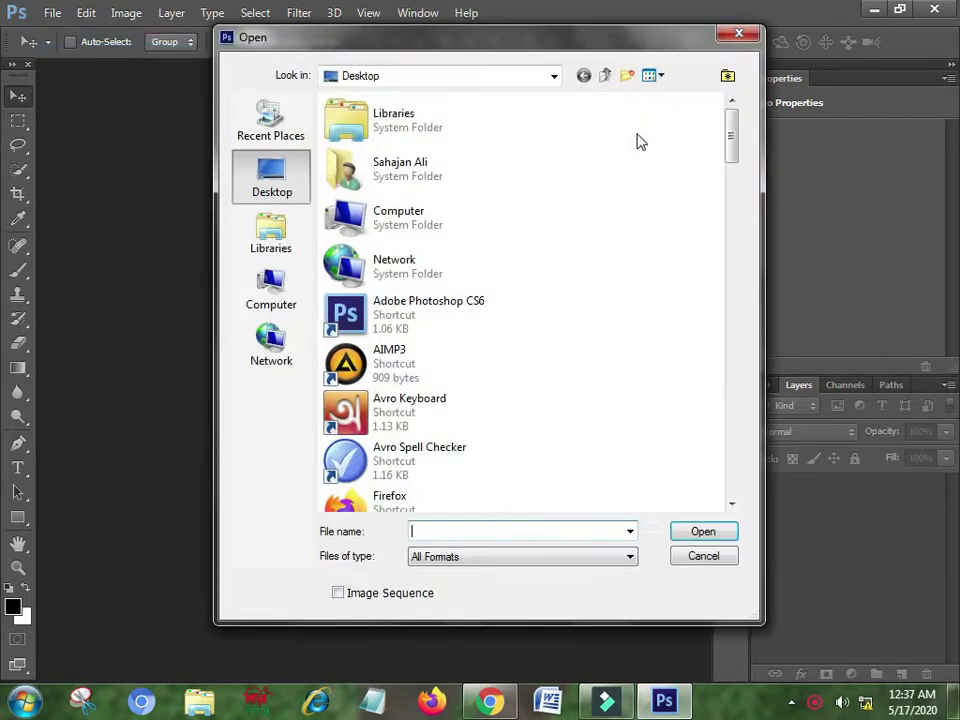
{"action": "left_click_drag", "start_coordinate": [731, 139], "coordinate": [731, 275]}
{"action": "left_click", "coordinate": [445, 372]}
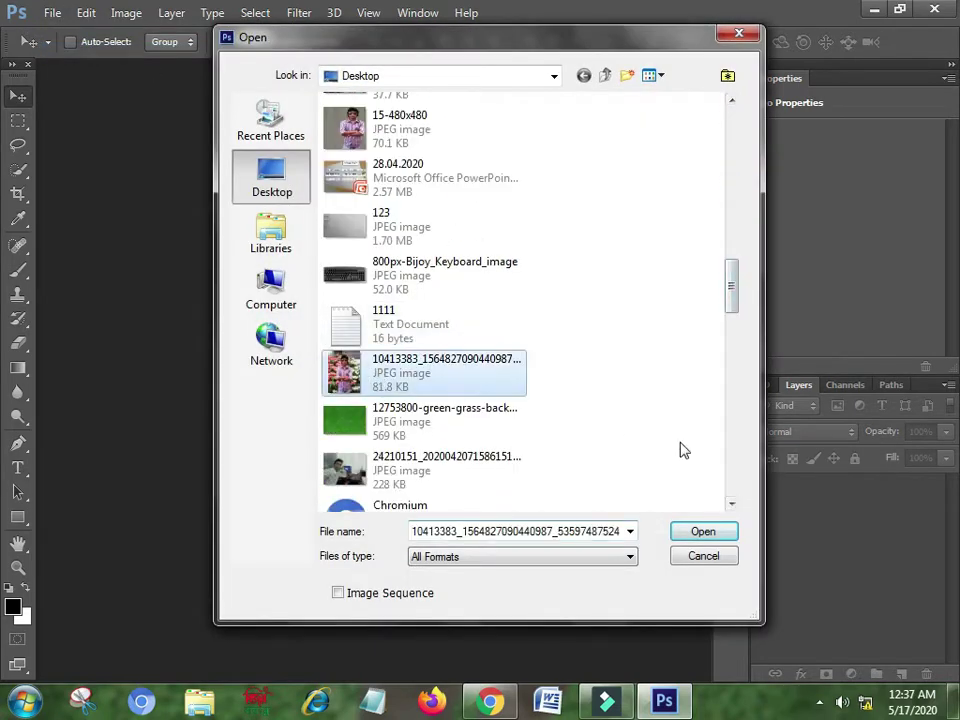
{"action": "left_click", "coordinate": [705, 533]}
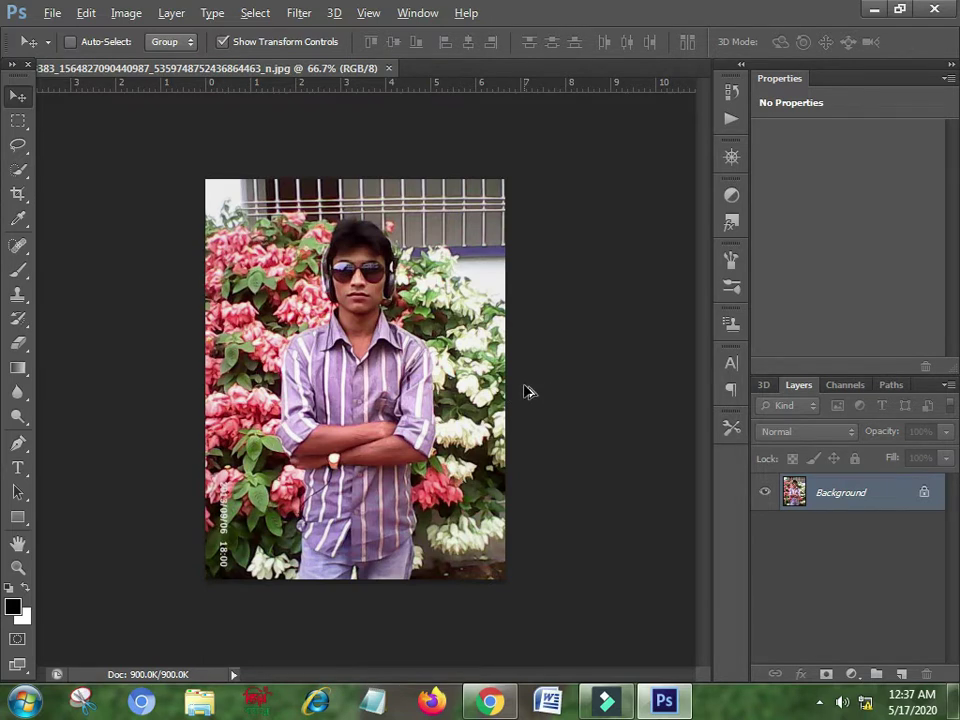
{"action": "key", "text": "ctrl+plus"}
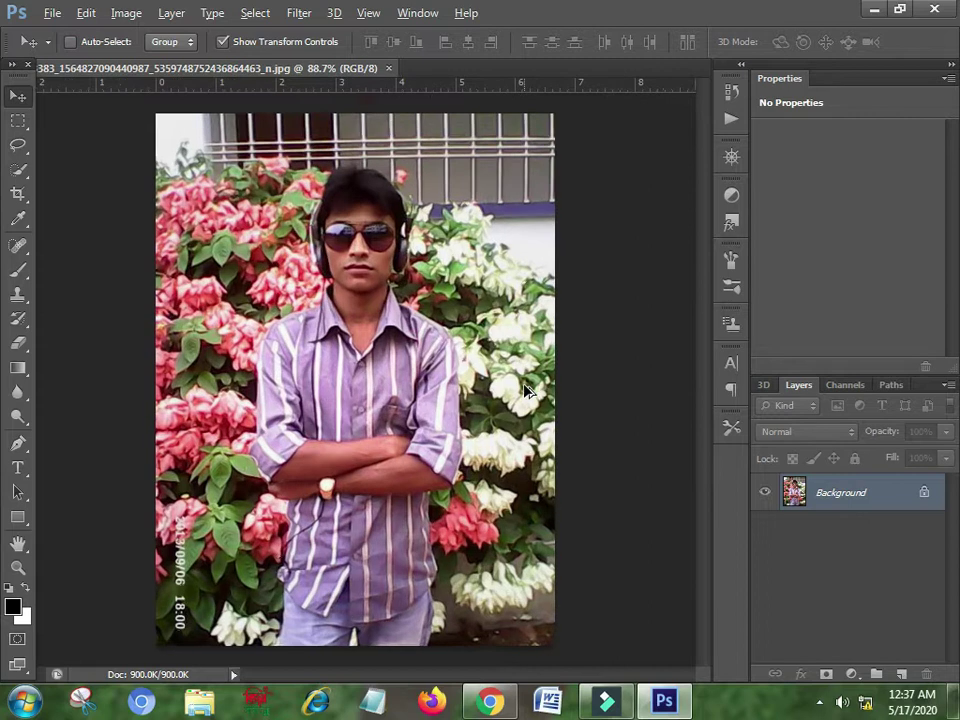
{"action": "scroll", "coordinate": [522, 390], "scroll_direction": "up", "scroll_amount": 1}
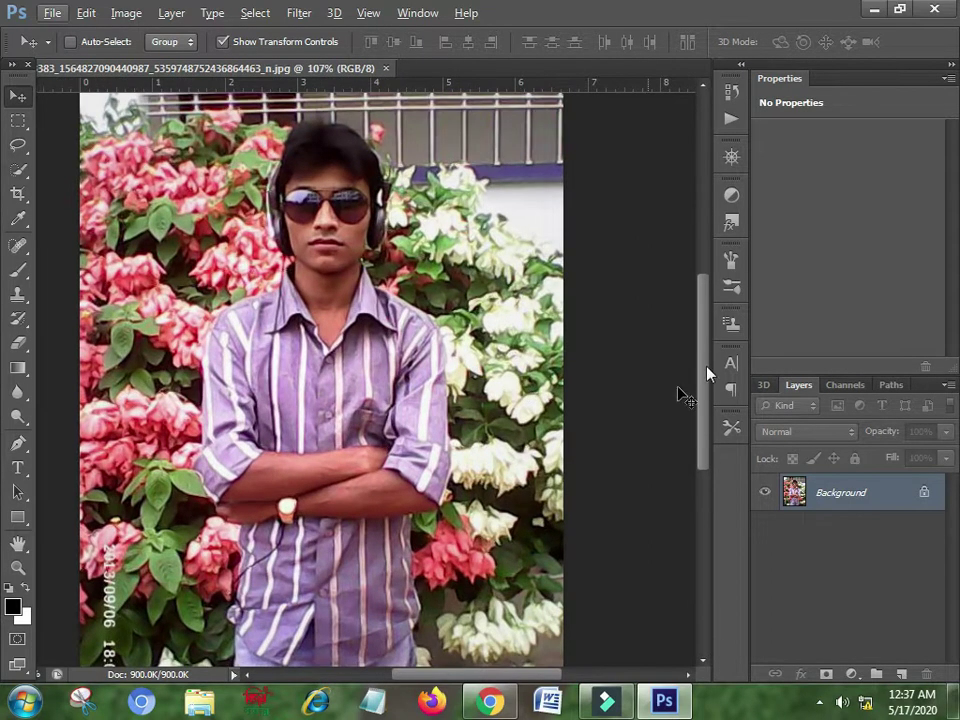
{"action": "left_click_drag", "start_coordinate": [705, 332], "coordinate": [699, 315]}
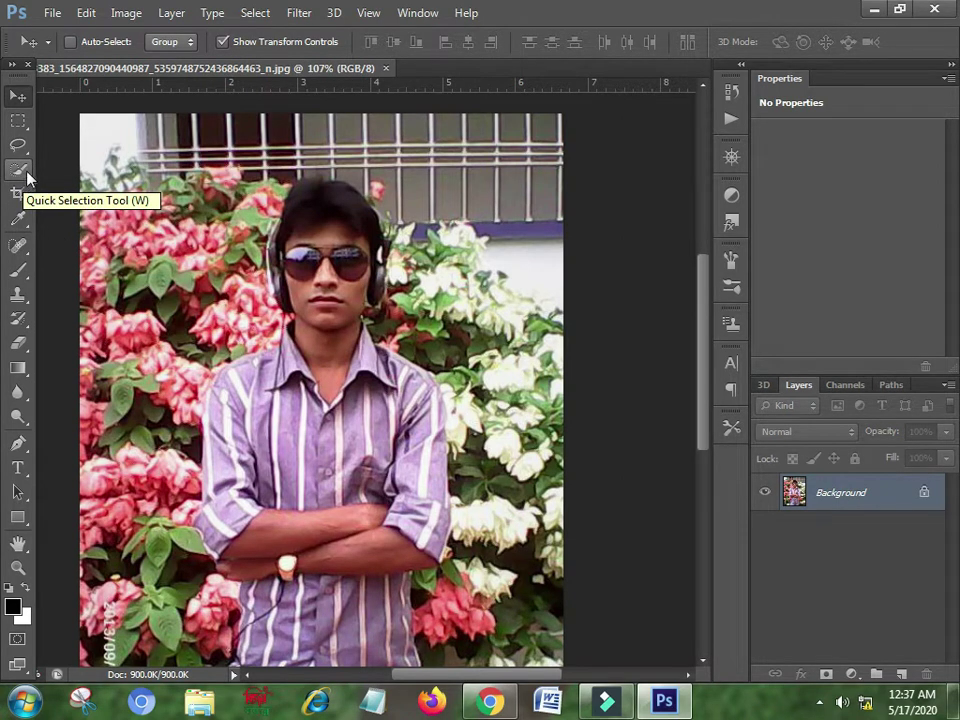
Set the Quick Selection brush to 22 px and paint over the man's head and sunglasses.
{"action": "left_click", "coordinate": [20, 170]}
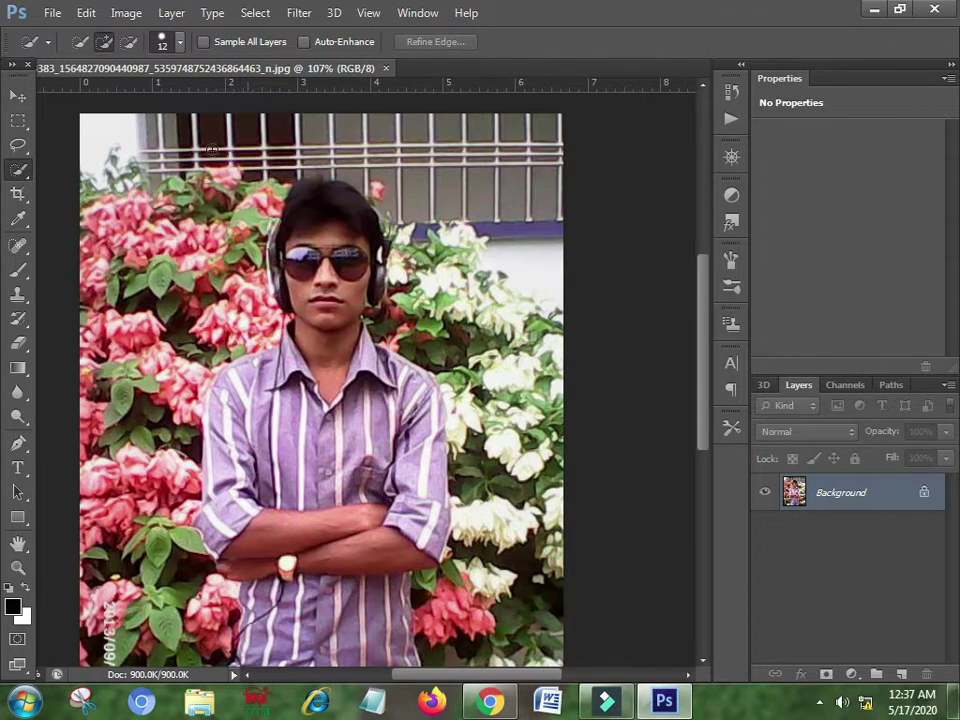
{"action": "left_click", "coordinate": [181, 42]}
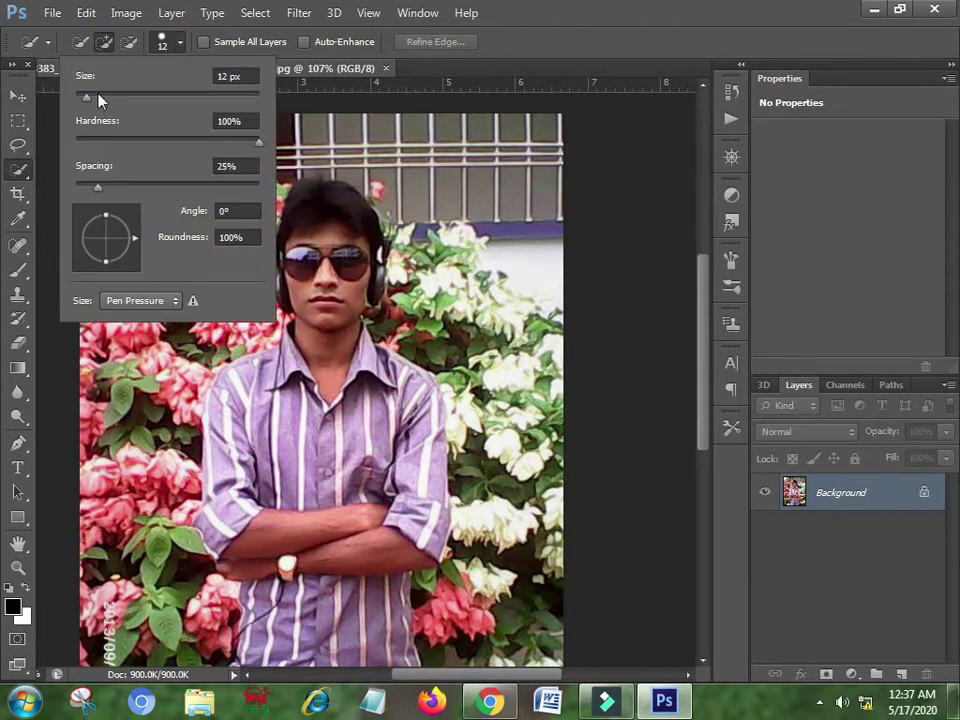
{"action": "left_click_drag", "start_coordinate": [98, 95], "coordinate": [95, 96]}
{"action": "left_click_drag", "start_coordinate": [321, 221], "coordinate": [340, 620]}
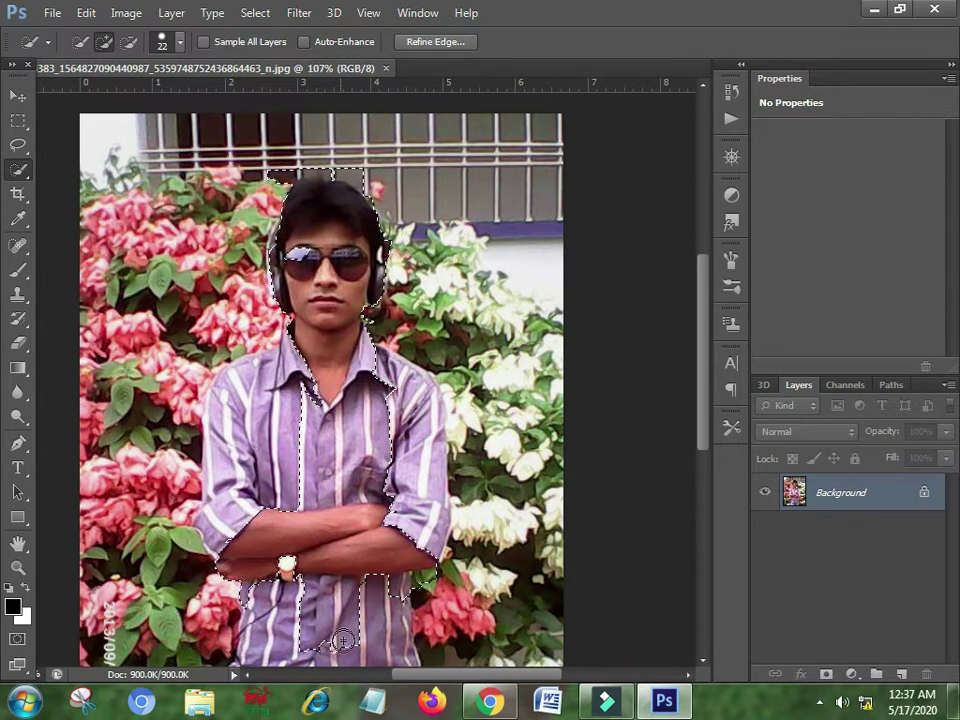
Extend the selection over the lower shirt, jeans and the shirt's left side.
{"action": "scroll", "coordinate": [340, 620], "scroll_direction": "down", "scroll_amount": 2}
{"action": "scroll", "coordinate": [338, 607], "scroll_direction": "down", "scroll_amount": 3}
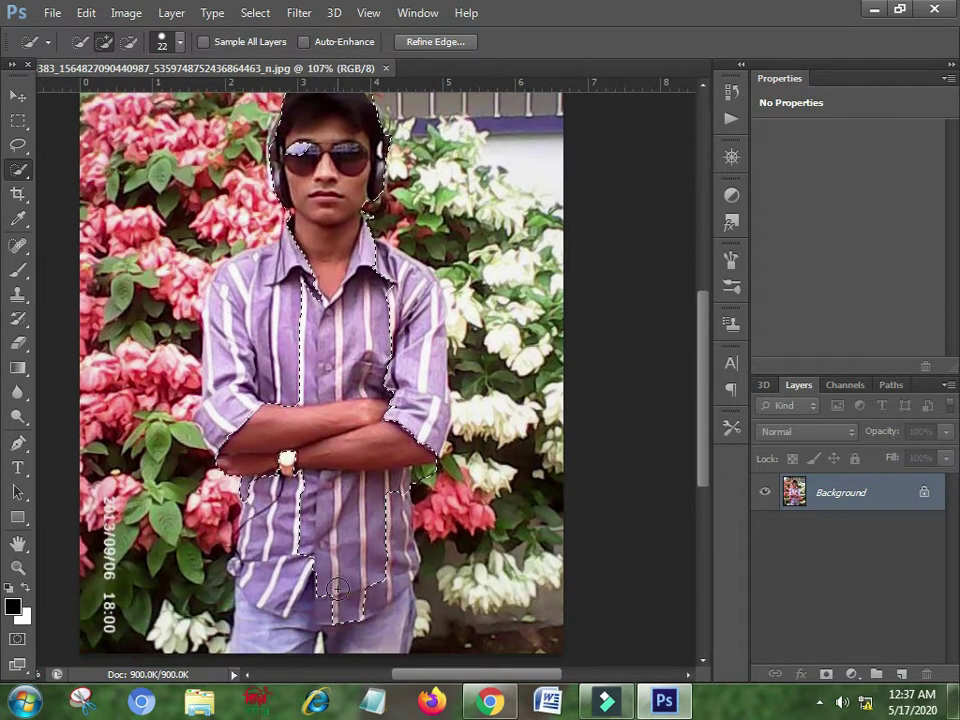
{"action": "scroll", "coordinate": [340, 600], "scroll_direction": "down", "scroll_amount": 3}
{"action": "left_click_drag", "start_coordinate": [345, 572], "coordinate": [261, 572]}
{"action": "mouse_move", "coordinate": [277, 493]}
{"action": "left_mouse_down"}
{"action": "mouse_move", "coordinate": [222, 372]}
{"action": "mouse_move", "coordinate": [214, 321]}
{"action": "mouse_move", "coordinate": [242, 245]}
{"action": "mouse_move", "coordinate": [231, 251]}
{"action": "mouse_move", "coordinate": [253, 221]}
{"action": "mouse_move", "coordinate": [274, 261]}
{"action": "mouse_move", "coordinate": [296, 262]}
{"action": "left_mouse_up"}
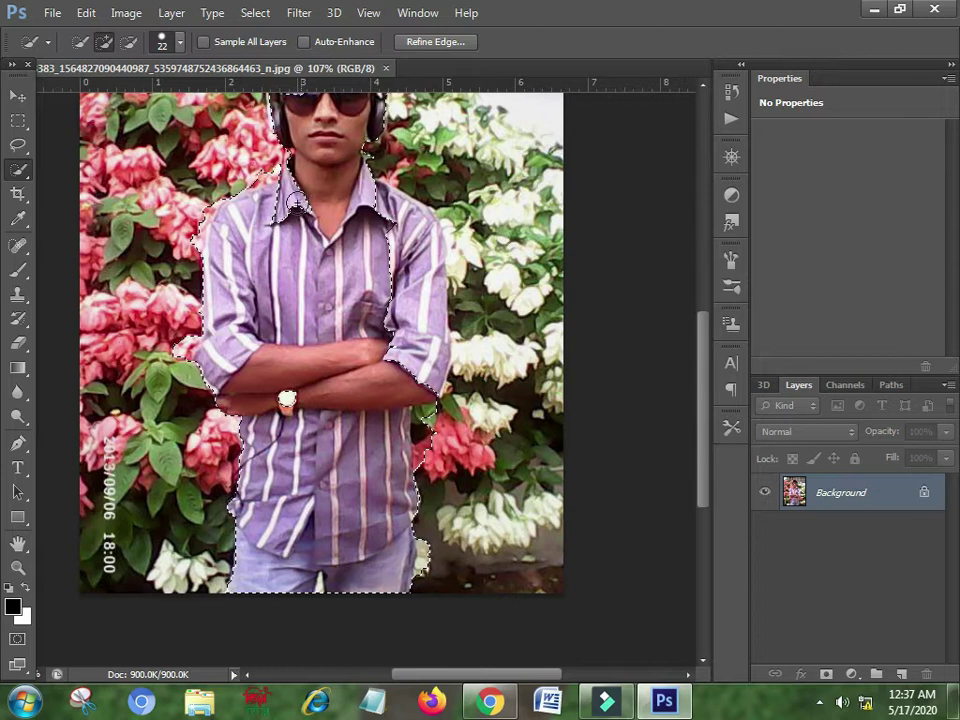
Add the right shoulder and sleeve to the selection, tightening it to the sleeve edge.
{"action": "mouse_move", "coordinate": [399, 213]}
{"action": "left_mouse_down"}
{"action": "mouse_move", "coordinate": [426, 272]}
{"action": "mouse_move", "coordinate": [424, 321]}
{"action": "mouse_move", "coordinate": [408, 329]}
{"action": "left_mouse_up"}
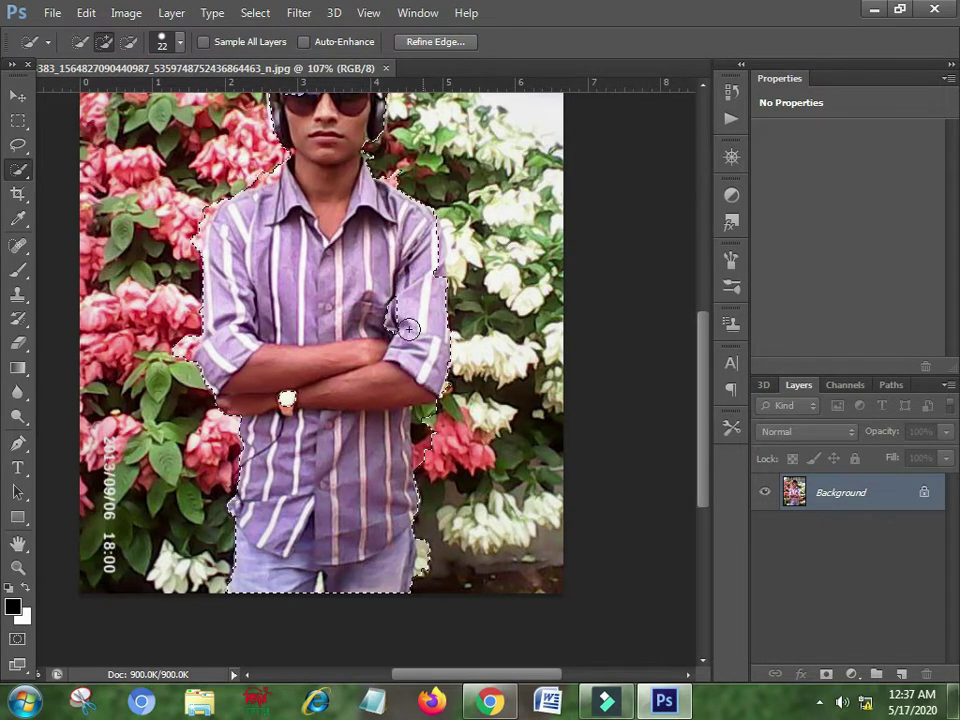
{"action": "scroll", "coordinate": [371, 253], "scroll_direction": "up", "scroll_amount": 1}
{"action": "scroll", "coordinate": [335, 300], "scroll_direction": "up", "scroll_amount": 1}
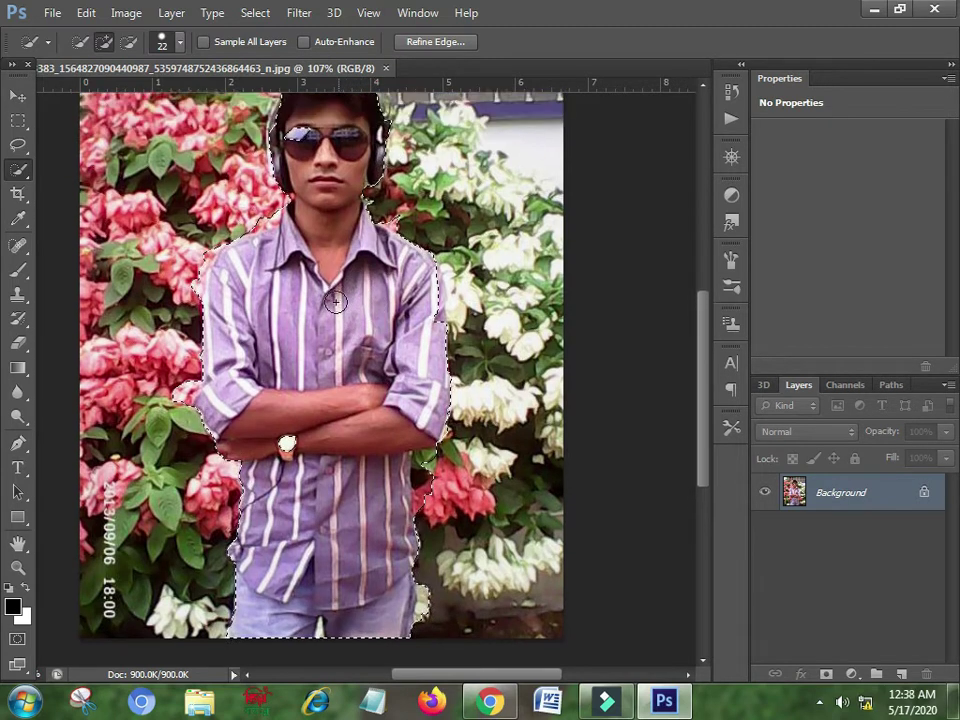
{"action": "scroll", "coordinate": [335, 300], "scroll_direction": "up", "scroll_amount": 2}
{"action": "scroll", "coordinate": [350, 280], "scroll_direction": "up", "scroll_amount": 1}
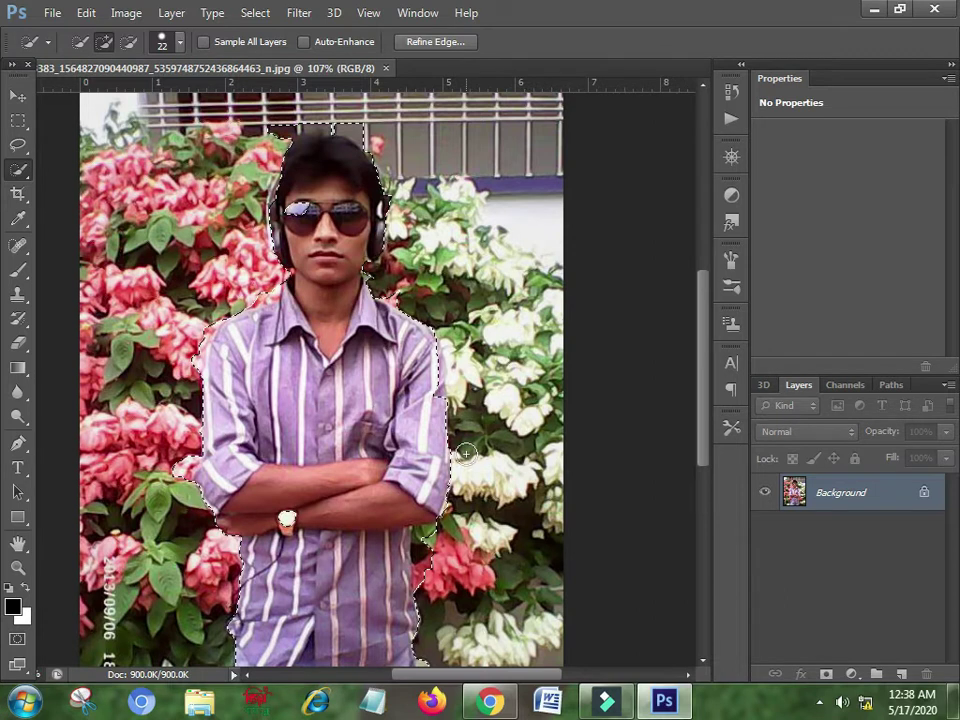
{"action": "left_click", "coordinate": [430, 380]}
{"action": "left_click", "coordinate": [455, 398], "text": "alt"}
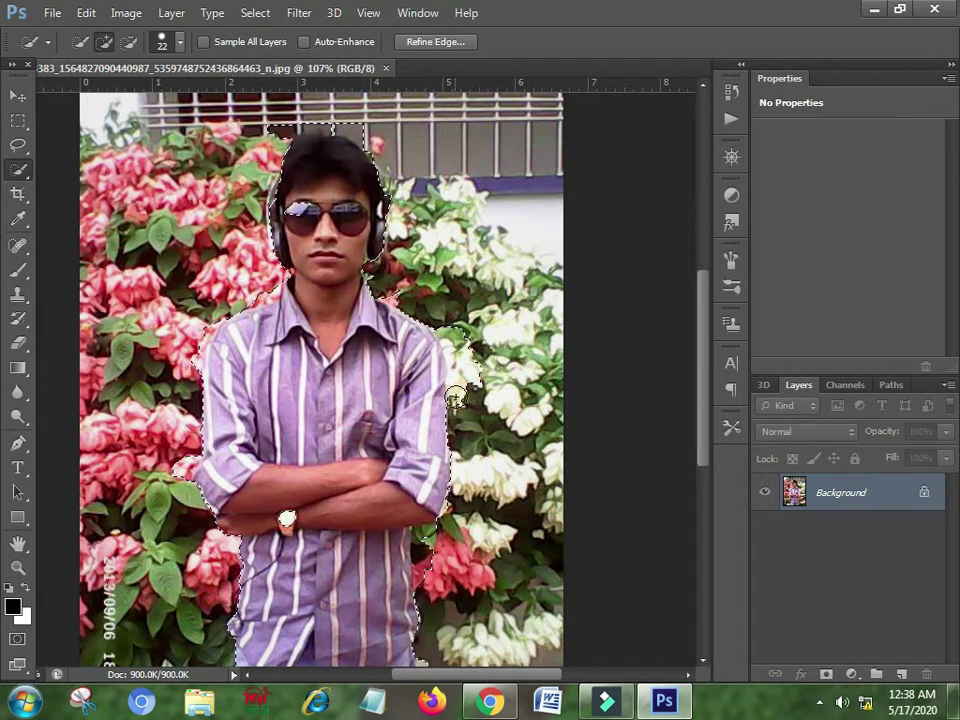
Shrink the Quick Selection brush to 13 px and set it to Subtract from selection.
{"action": "left_click", "coordinate": [128, 43]}
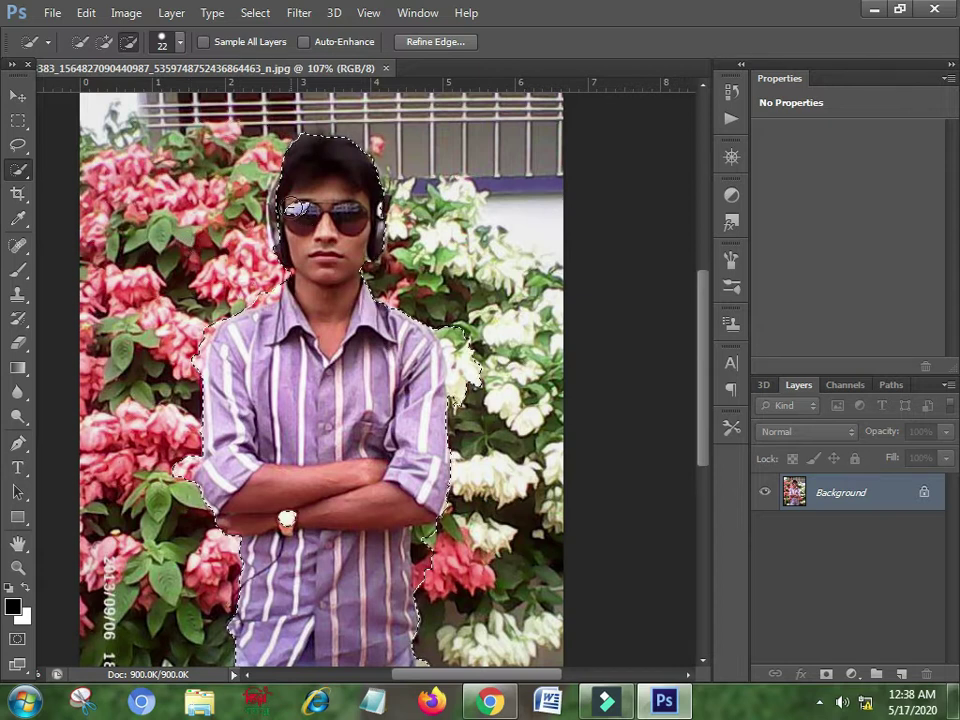
{"action": "left_click", "coordinate": [104, 42]}
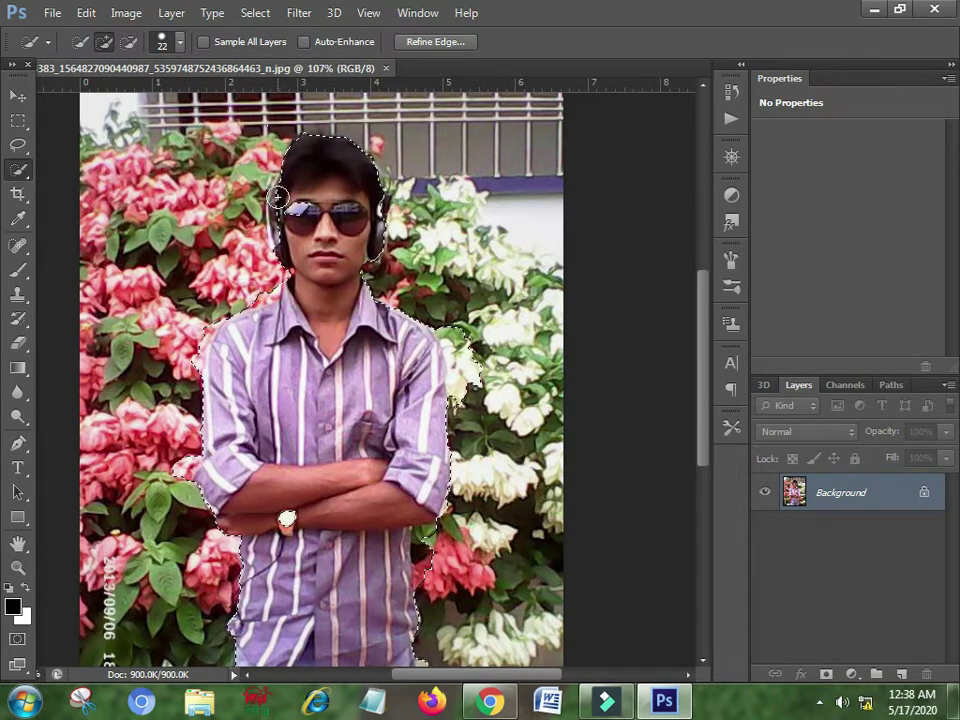
{"action": "left_click", "coordinate": [180, 42]}
{"action": "left_click_drag", "start_coordinate": [95, 97], "coordinate": [87, 97]}
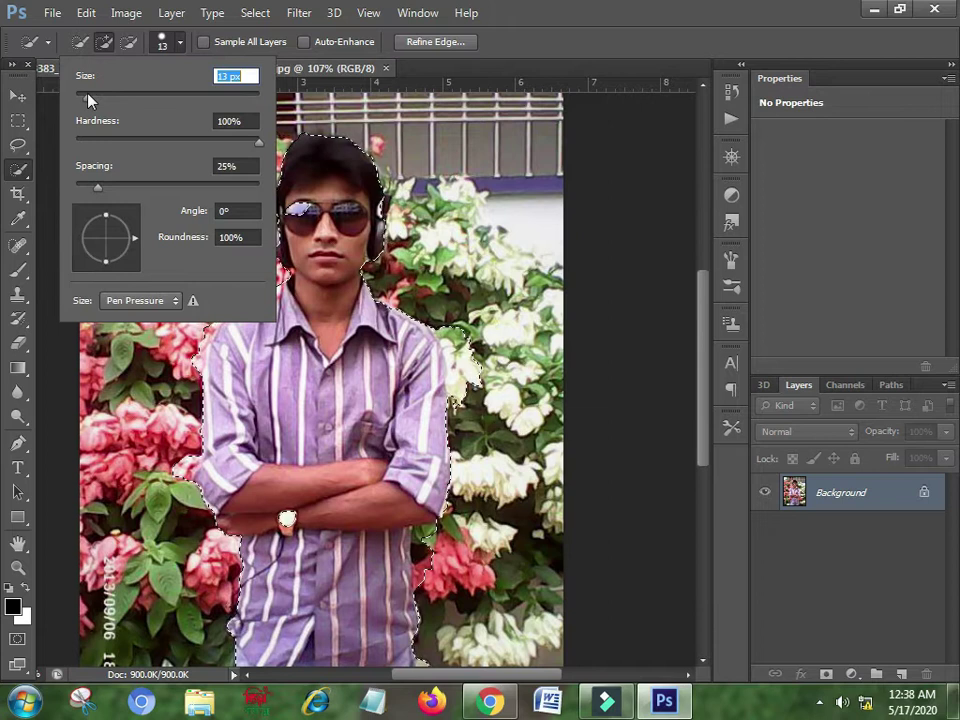
{"action": "left_click", "coordinate": [283, 203]}
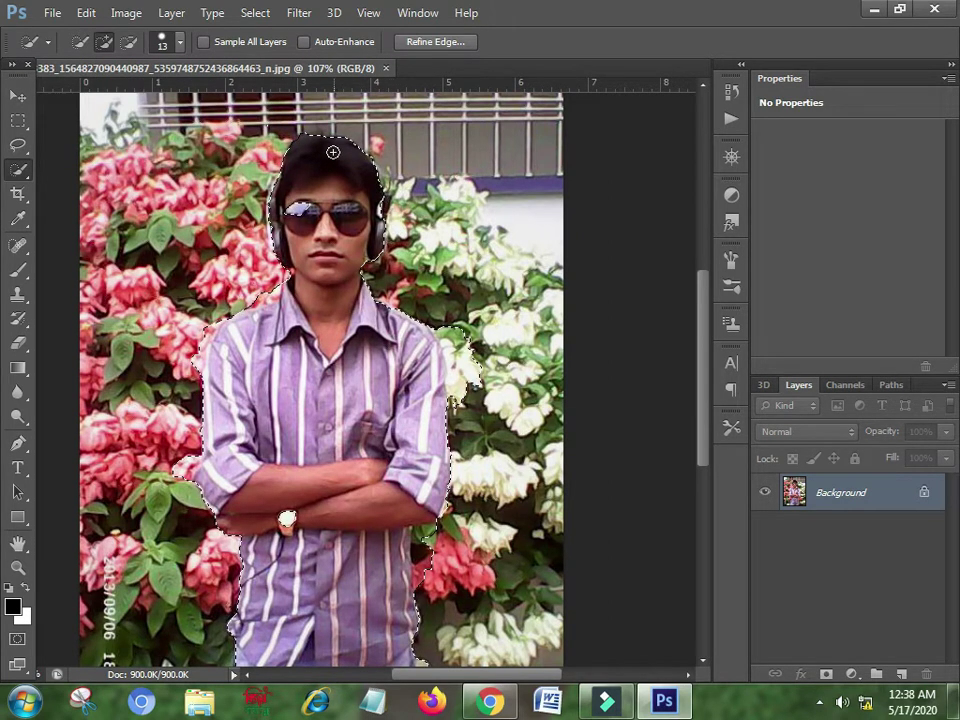
{"action": "left_click", "coordinate": [128, 42]}
{"action": "scroll", "coordinate": [320, 380], "scroll_direction": "down", "scroll_amount": 3}
Shrink the brush to 9 px and trim an edge of the selection.
{"action": "key", "text": "bracketleft"}
{"action": "key", "text": "bracketleft"}
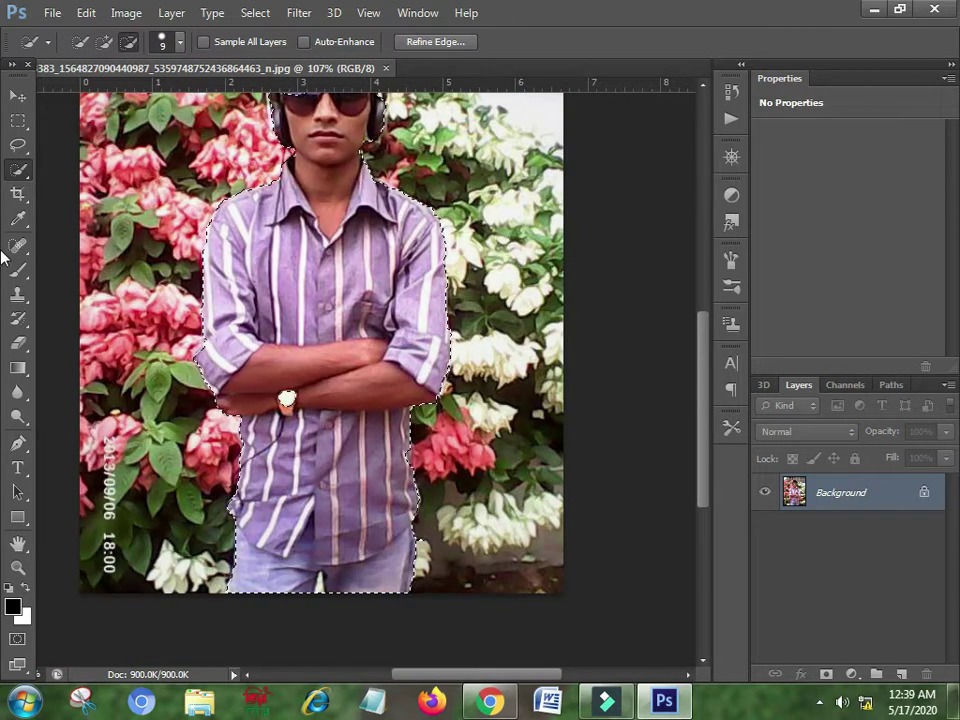
{"action": "scroll", "coordinate": [512, 230], "scroll_direction": "down", "scroll_amount": 1}
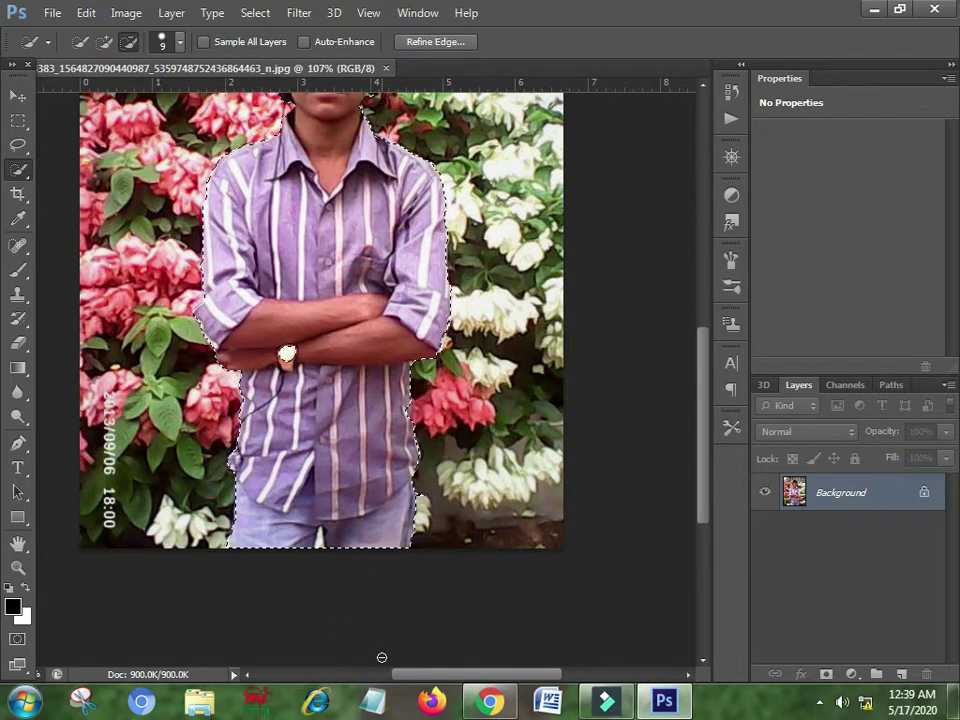
{"action": "scroll", "coordinate": [476, 456], "scroll_direction": "up", "scroll_amount": 1}
{"action": "scroll", "coordinate": [478, 454], "scroll_direction": "up", "scroll_amount": 2}
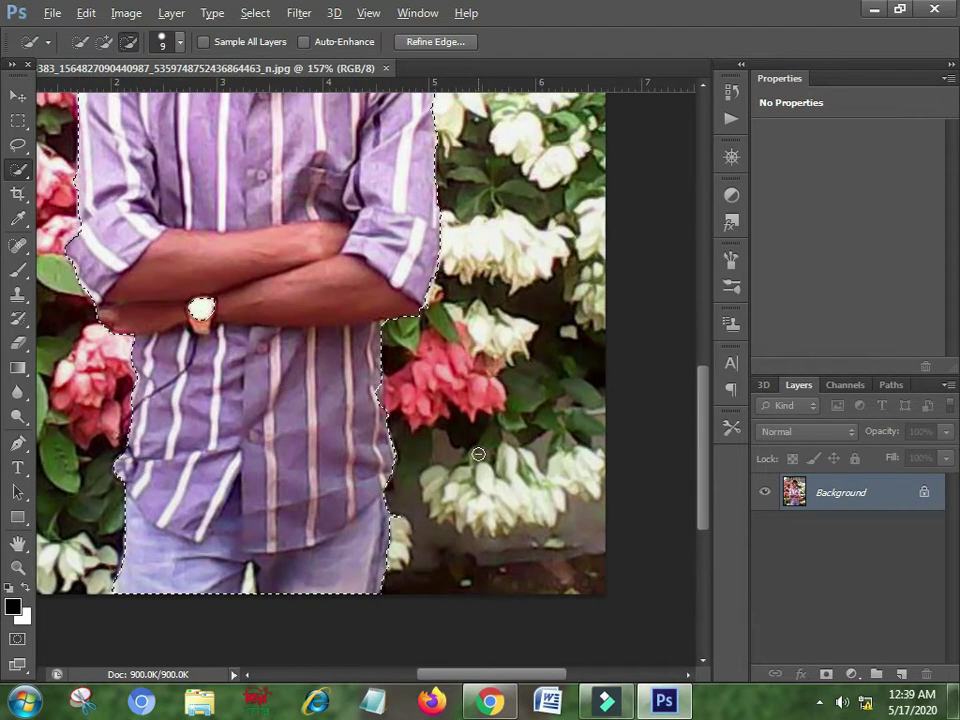
{"action": "scroll", "coordinate": [478, 454], "scroll_direction": "up", "scroll_amount": 1}
{"action": "mouse_move", "coordinate": [706, 484]}
{"action": "left_mouse_down"}
{"action": "mouse_move", "coordinate": [706, 352]}
{"action": "mouse_move", "coordinate": [707, 504]}
{"action": "left_mouse_up"}
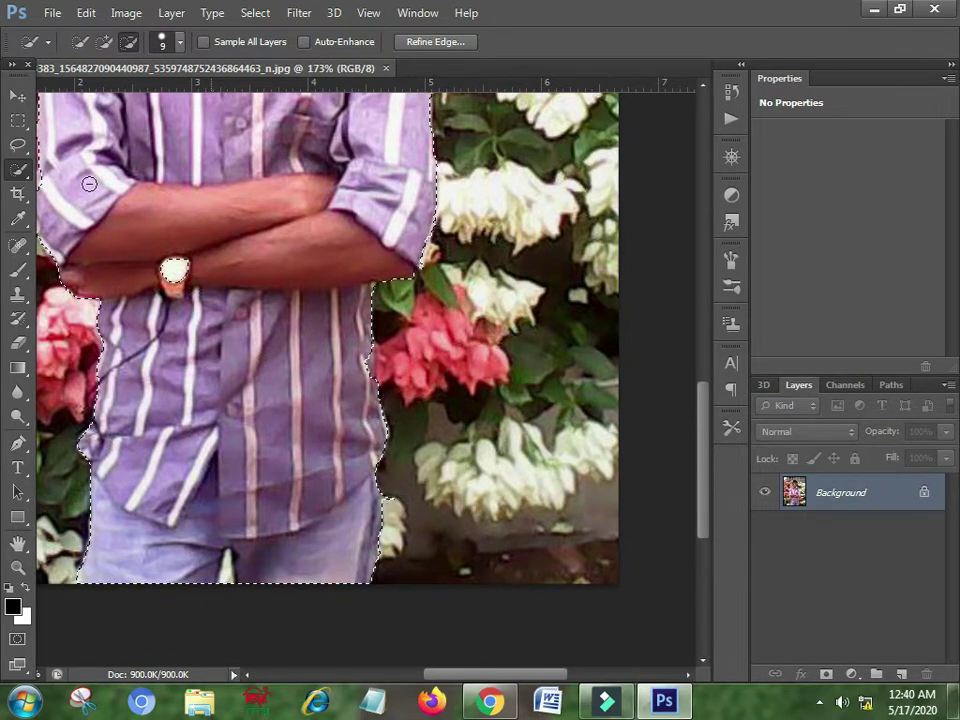
Set the selection brush to 8 px, switching between Add and Subtract modes.
{"action": "left_click", "coordinate": [103, 42]}
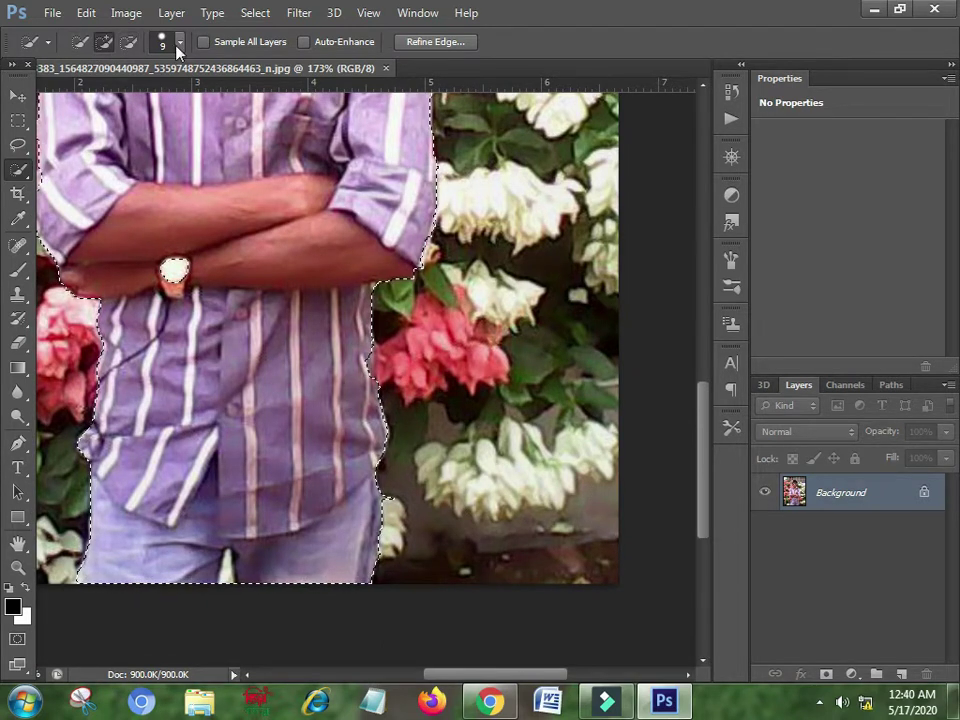
{"action": "left_click", "coordinate": [180, 42]}
{"action": "left_click_drag", "start_coordinate": [84, 100], "coordinate": [81, 99]}
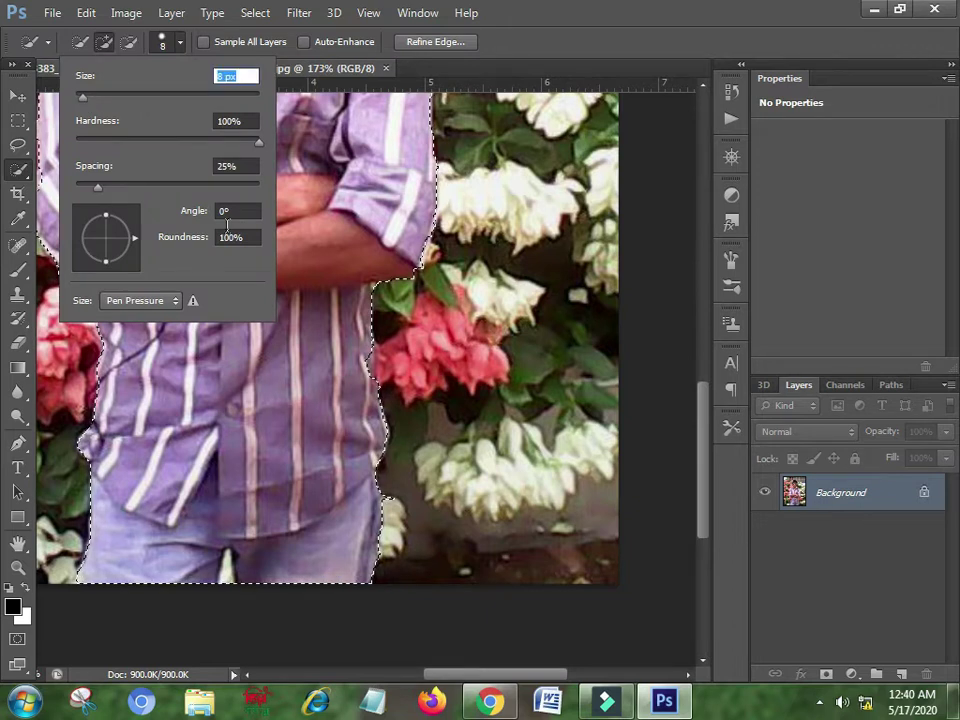
{"action": "key", "text": "Return"}
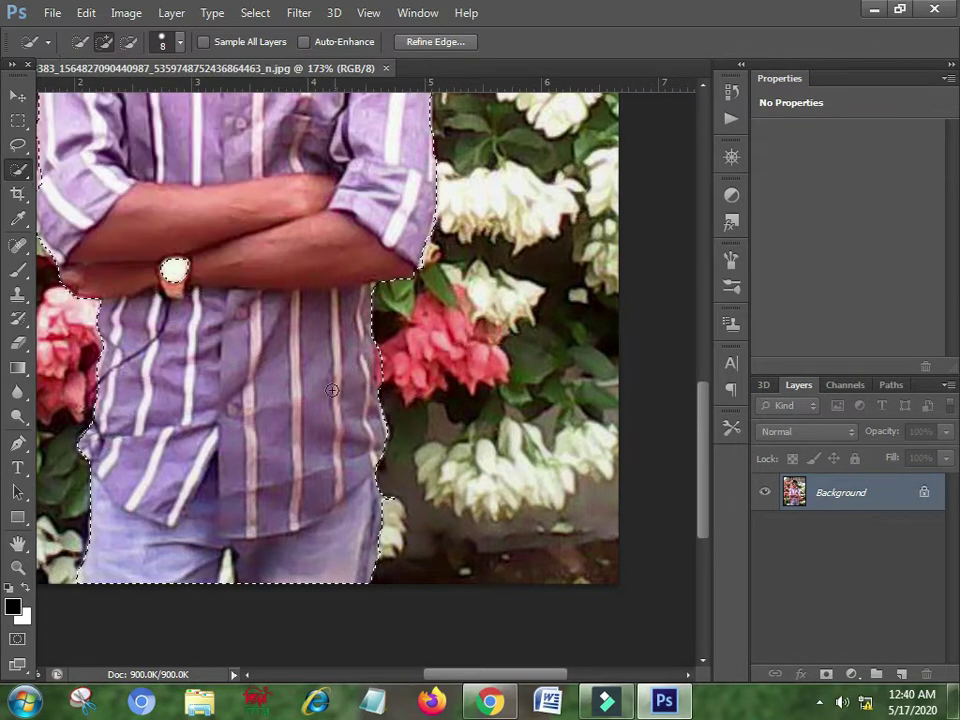
{"action": "left_click", "coordinate": [128, 44]}
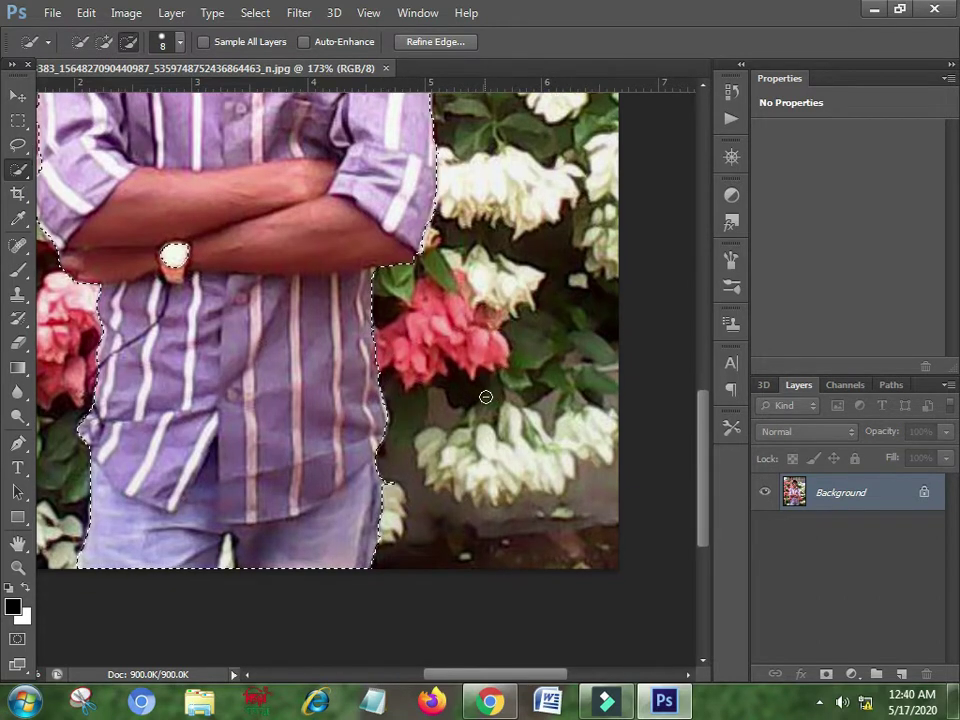
{"action": "scroll", "coordinate": [486, 398], "scroll_direction": "down", "scroll_amount": 2}
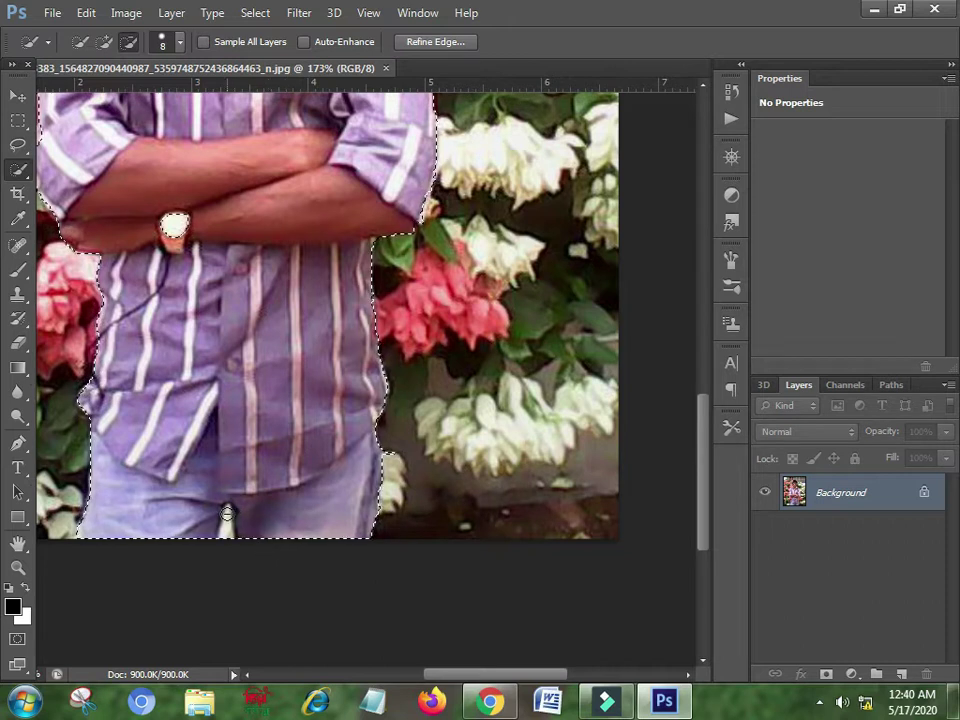
{"action": "left_click", "coordinate": [104, 41]}
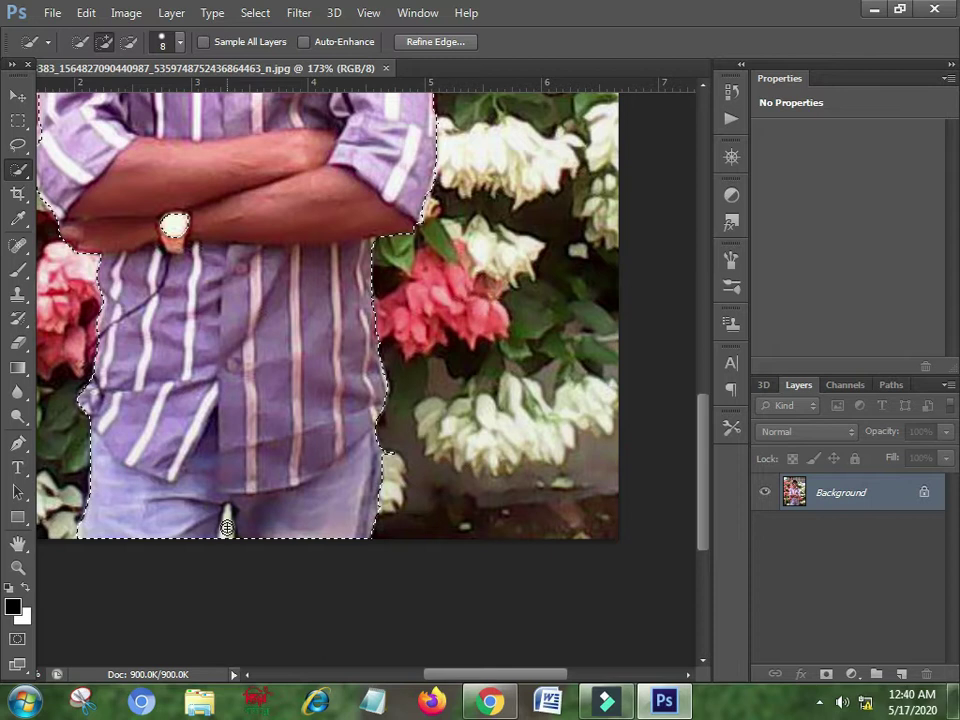
{"action": "left_click", "coordinate": [128, 41]}
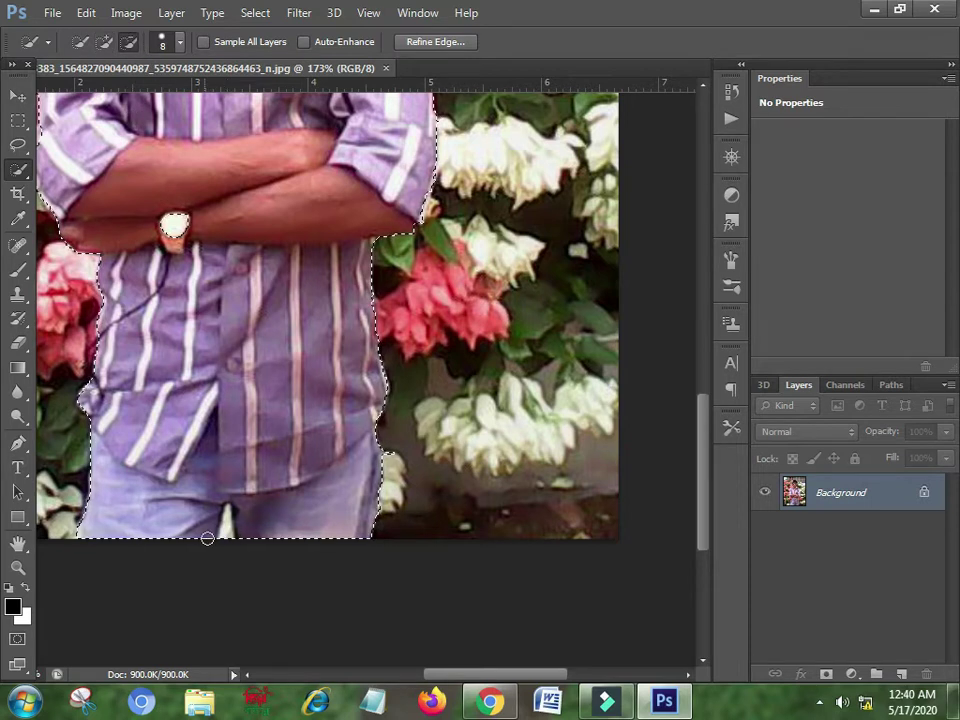
Remove the gap between the legs from the selection and trim along the arms.
{"action": "left_click_drag", "start_coordinate": [226, 535], "coordinate": [228, 518]}
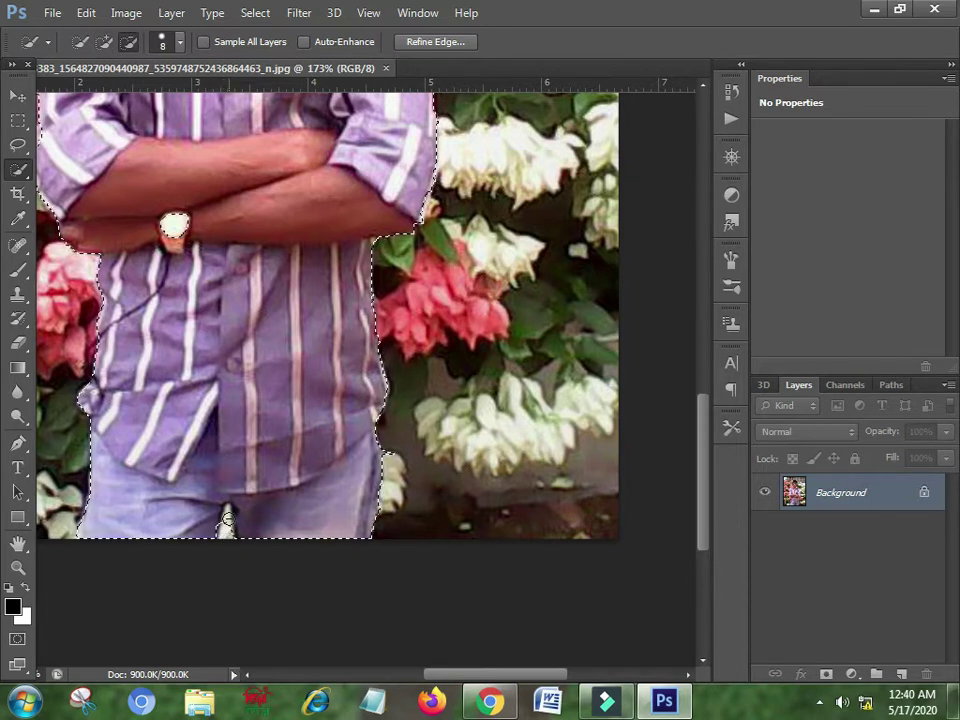
{"action": "key", "text": "alt"}
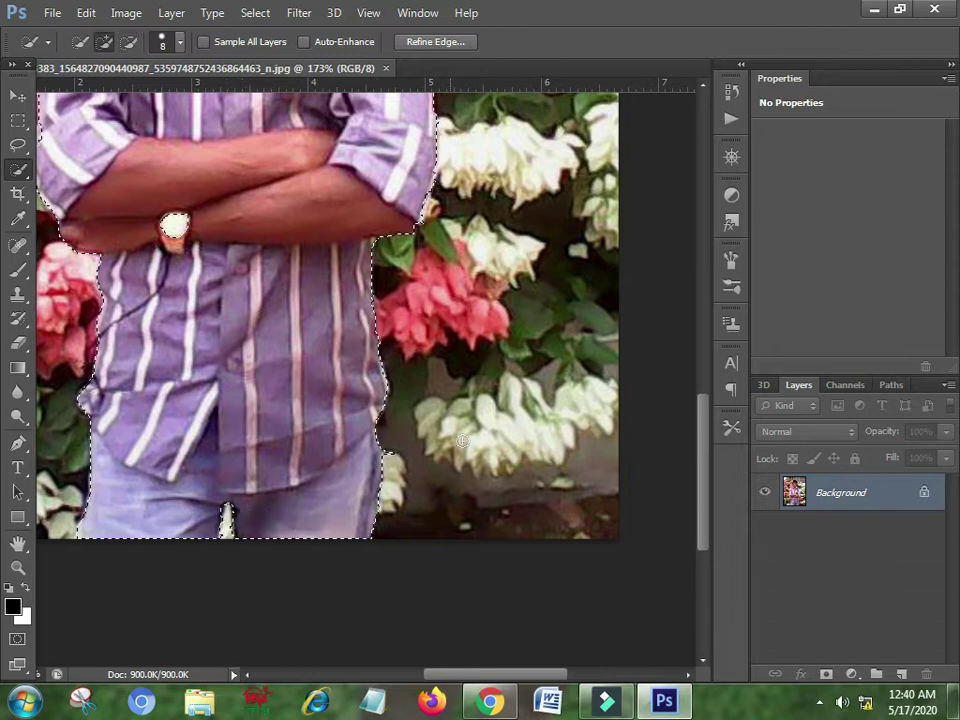
{"action": "scroll", "coordinate": [462, 441], "scroll_direction": "up", "scroll_amount": 1}
{"action": "scroll", "coordinate": [464, 441], "scroll_direction": "up", "scroll_amount": 1}
{"action": "scroll", "coordinate": [465, 441], "scroll_direction": "up", "scroll_amount": 1}
{"action": "scroll", "coordinate": [528, 425], "scroll_direction": "up", "scroll_amount": 1}
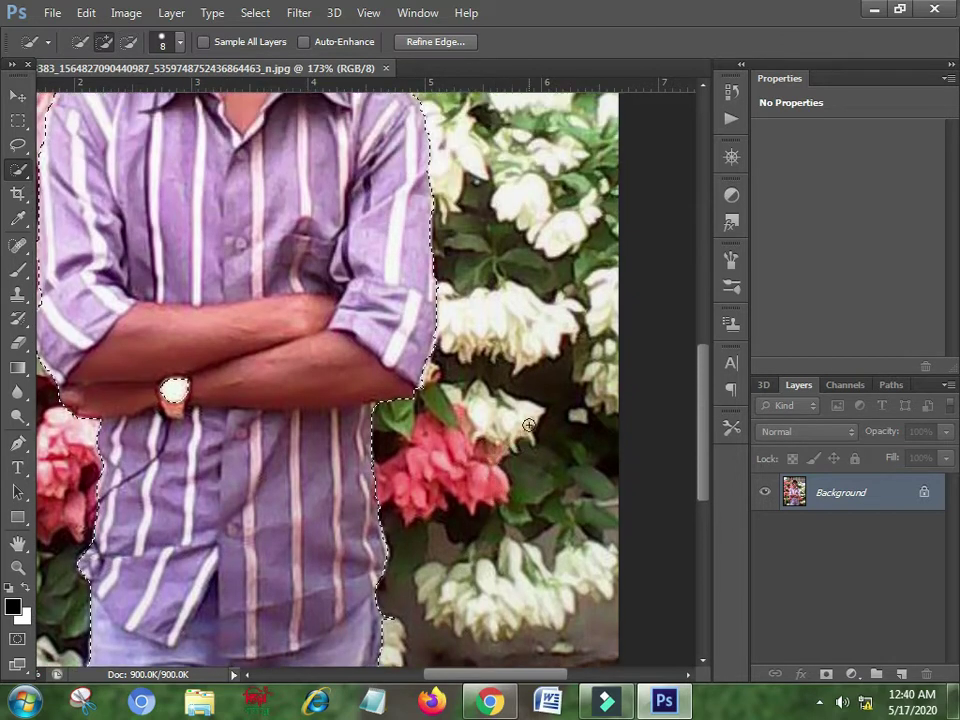
{"action": "scroll", "coordinate": [528, 425], "scroll_direction": "up", "scroll_amount": 2}
{"action": "left_click_drag", "start_coordinate": [705, 424], "coordinate": [704, 326]}
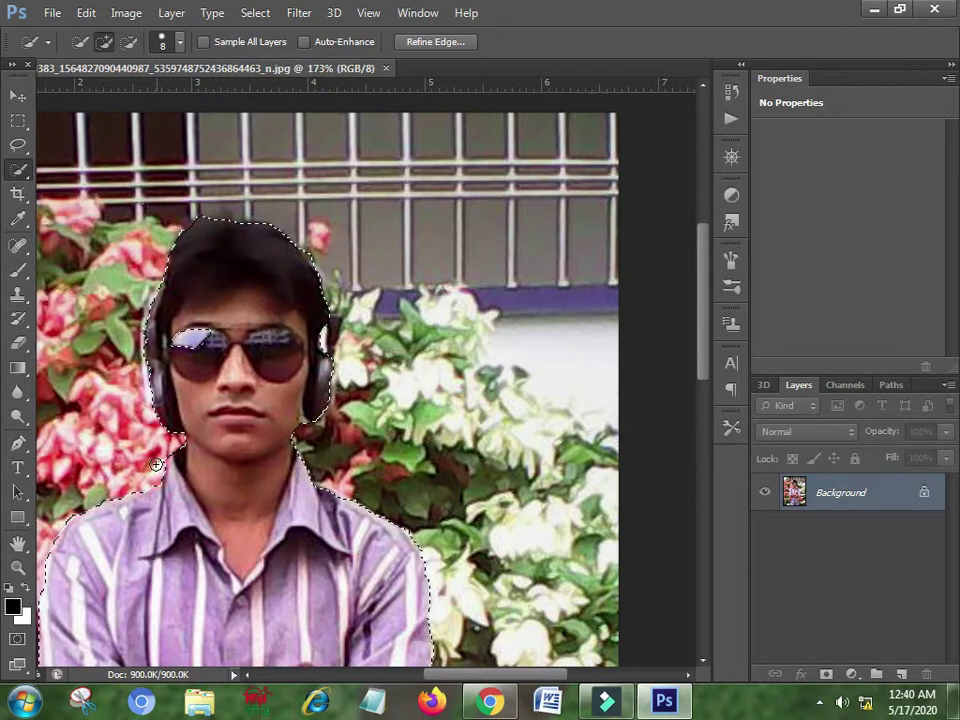
{"action": "left_click", "coordinate": [128, 41]}
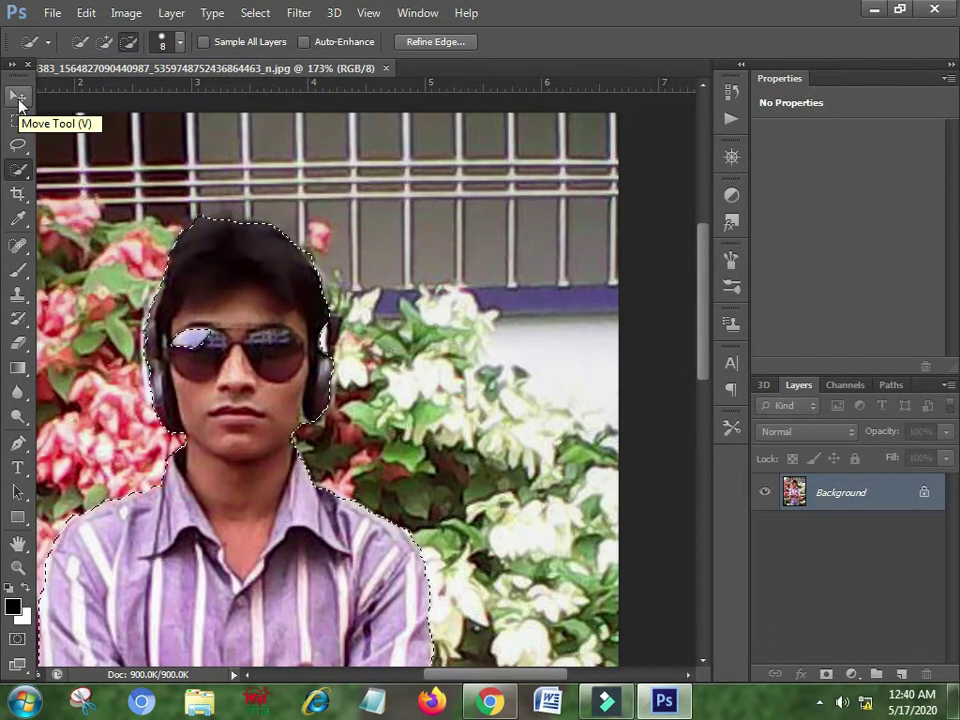
Add a layer mask from the selection, hiding the flowers and fence around the man.
{"action": "left_click", "coordinate": [18, 97]}
{"action": "scroll", "coordinate": [633, 506], "scroll_direction": "down", "scroll_amount": 1}
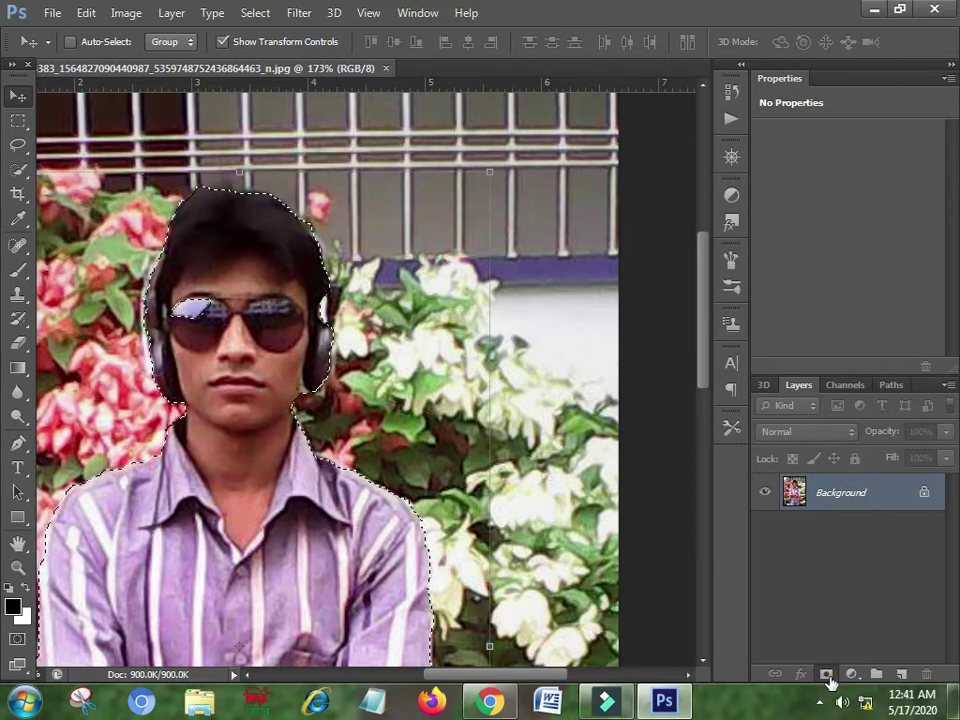
{"action": "left_click", "coordinate": [828, 677]}
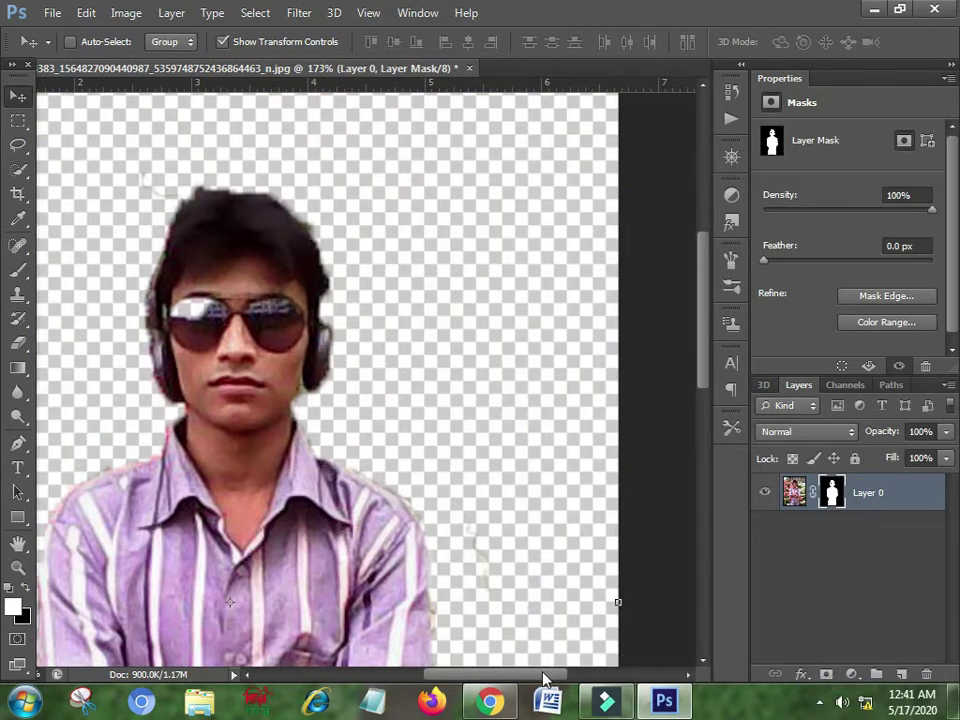
Inspect the masked cutout's edges at 107% zoom, then bring up the File menu.
{"action": "left_click_drag", "start_coordinate": [543, 679], "coordinate": [521, 675]}
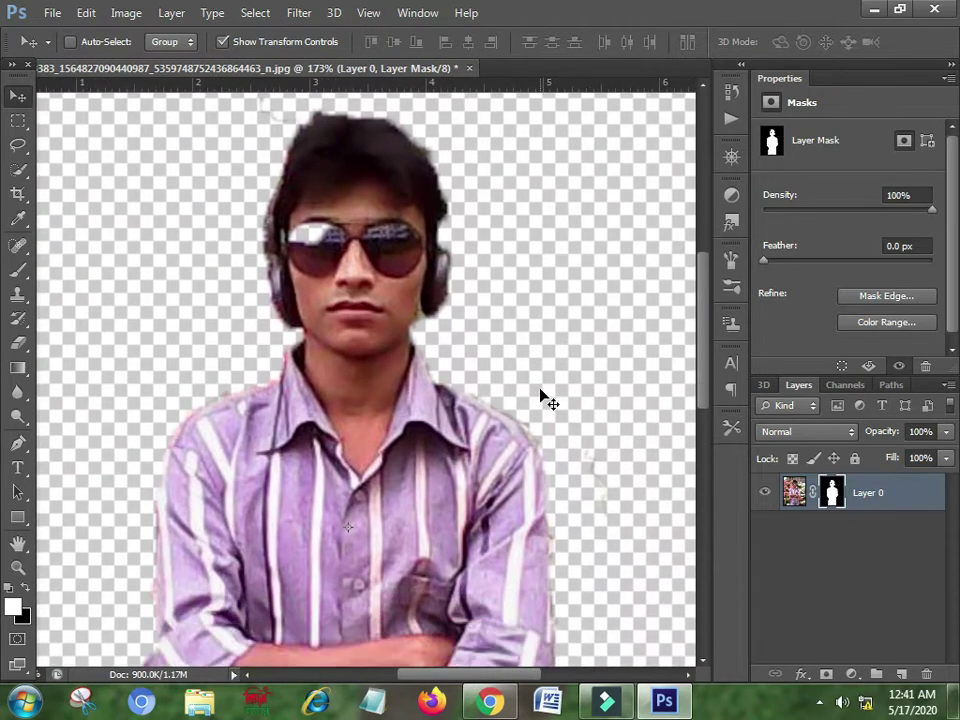
{"action": "scroll", "coordinate": [545, 405], "scroll_direction": "down", "scroll_amount": 3}
{"action": "scroll", "coordinate": [580, 440], "scroll_direction": "down", "scroll_amount": 2}
{"action": "scroll", "coordinate": [650, 455], "scroll_direction": "down", "scroll_amount": 2}
{"action": "mouse_move", "coordinate": [701, 446]}
{"action": "left_mouse_down"}
{"action": "mouse_move", "coordinate": [702, 561]}
{"action": "mouse_move", "coordinate": [700, 365]}
{"action": "mouse_move", "coordinate": [696, 525]}
{"action": "mouse_move", "coordinate": [665, 430]}
{"action": "left_mouse_up"}
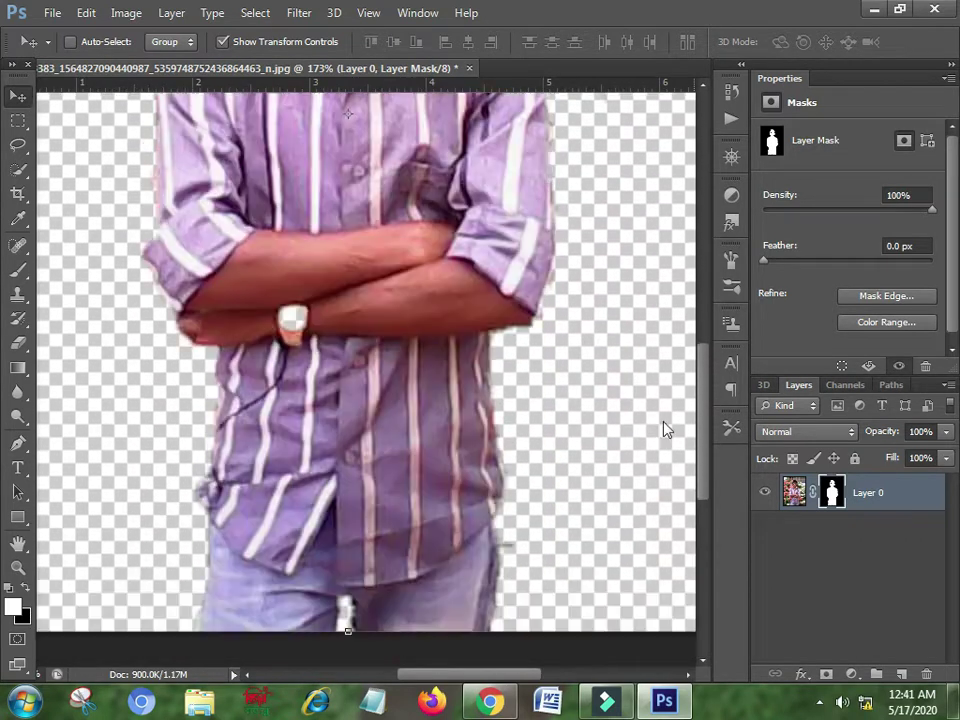
{"action": "scroll", "coordinate": [665, 430], "scroll_direction": "up", "scroll_amount": 5}
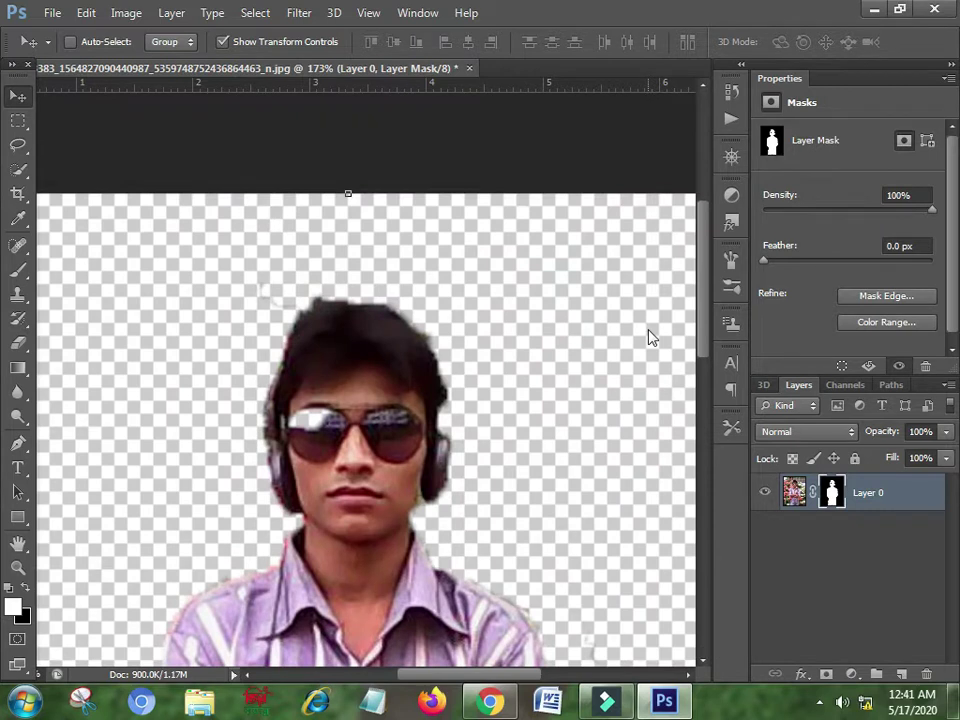
{"action": "scroll", "coordinate": [536, 493], "scroll_direction": "down", "scroll_amount": 5, "text": "alt"}
{"action": "scroll", "coordinate": [540, 490], "scroll_direction": "down", "scroll_amount": 3}
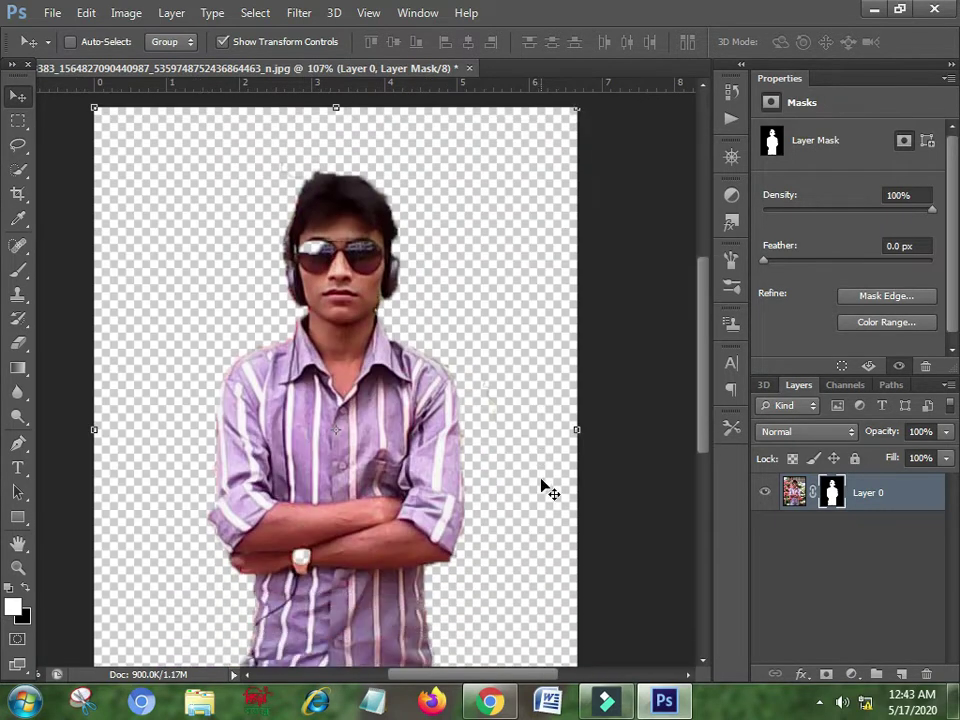
{"action": "scroll", "coordinate": [557, 479], "scroll_direction": "down", "scroll_amount": 2}
{"action": "scroll", "coordinate": [545, 478], "scroll_direction": "down", "scroll_amount": 1}
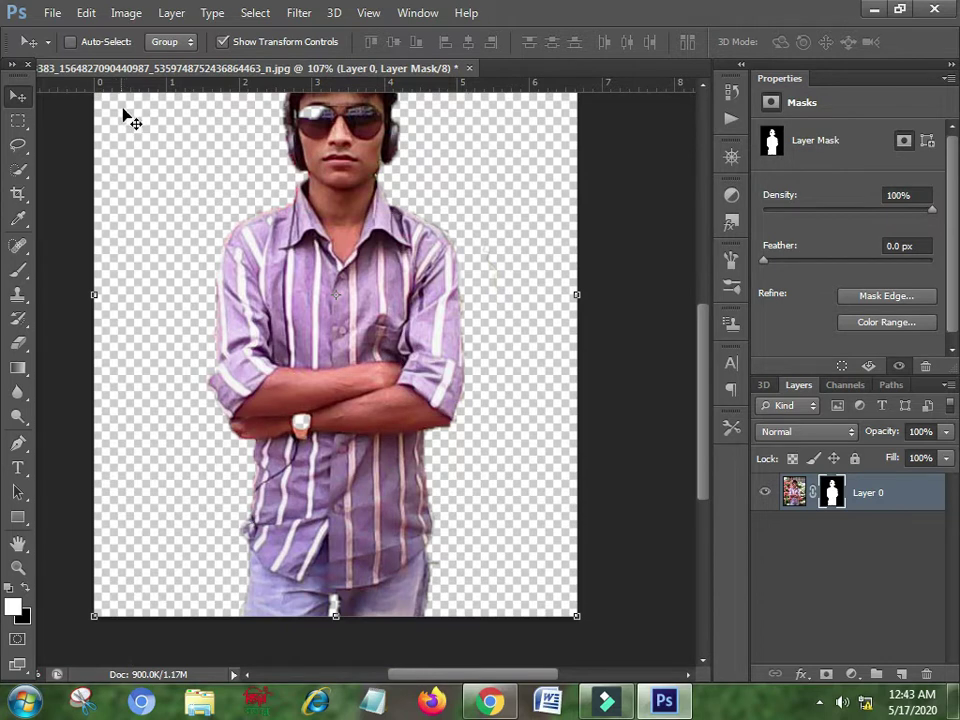
{"action": "scroll", "coordinate": [252, 232], "scroll_direction": "up", "scroll_amount": 1}
{"action": "scroll", "coordinate": [252, 232], "scroll_direction": "up", "scroll_amount": 2}
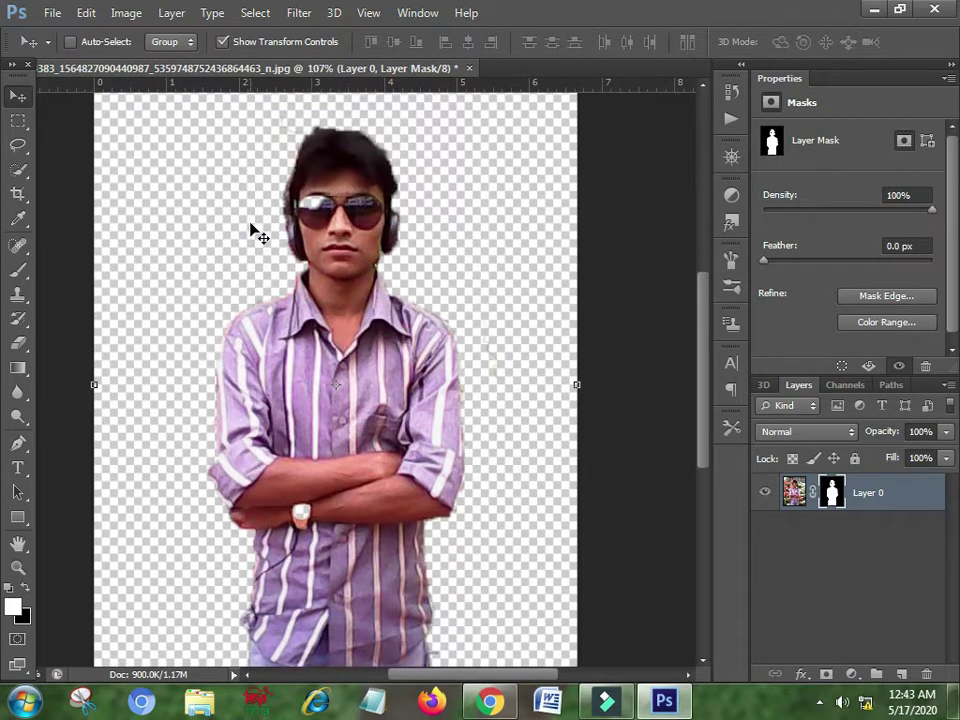
{"action": "left_click", "coordinate": [50, 13]}
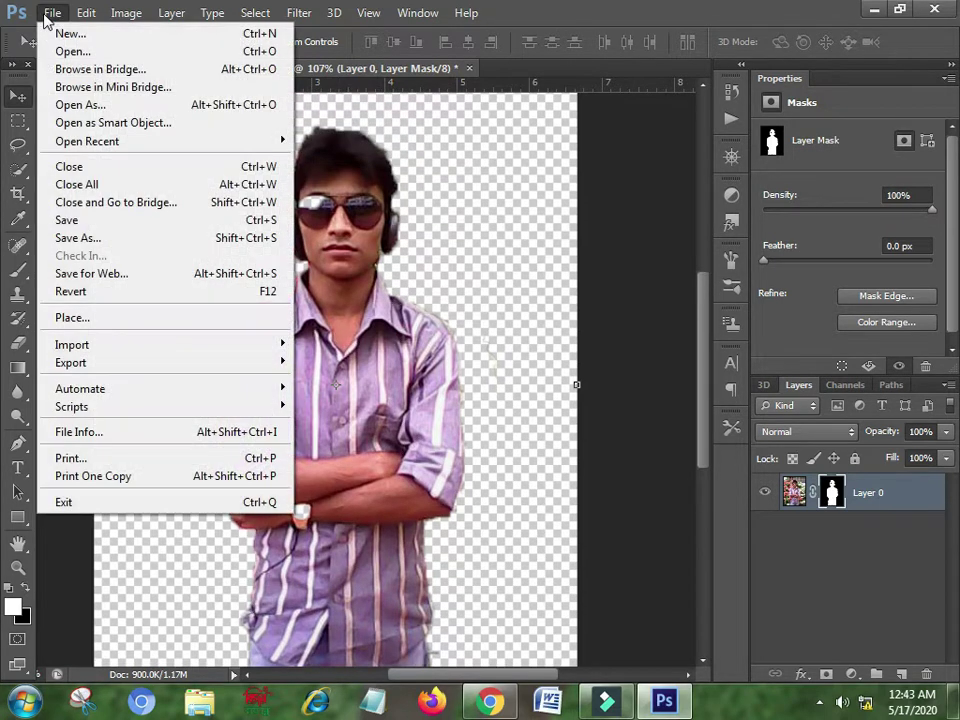
Save the cutout to the Desktop as a PNG copy with Smallest/Slow, non-interlaced options.
{"action": "left_click", "coordinate": [97, 239]}
{"action": "left_click", "coordinate": [545, 400]}
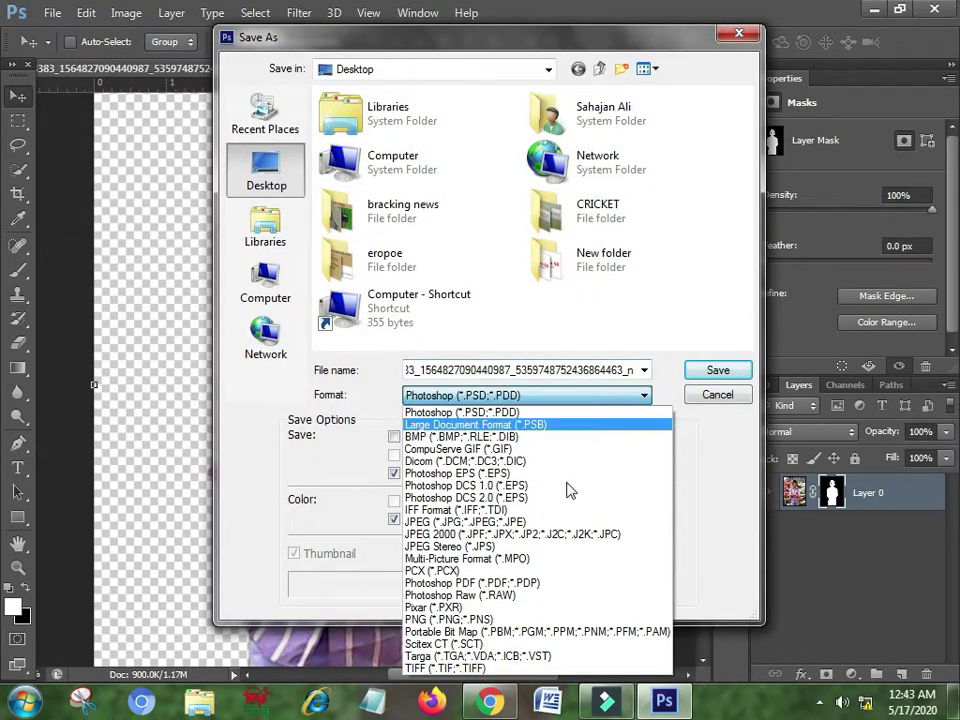
{"action": "left_click", "coordinate": [483, 624]}
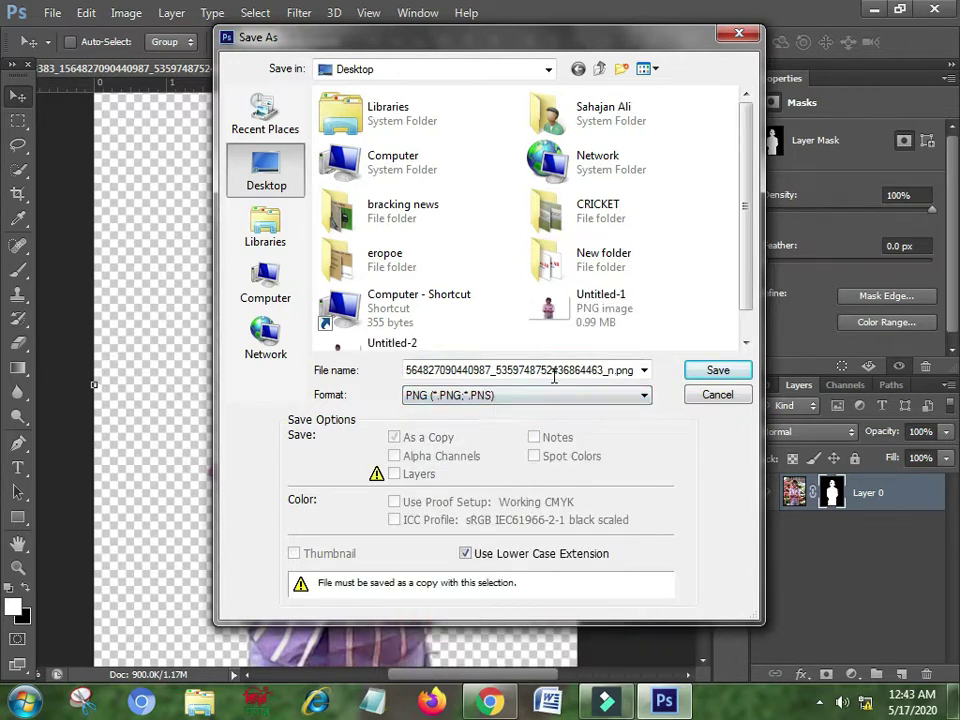
{"action": "double_click", "coordinate": [620, 370]}
{"action": "type", "text": "sahajan"}
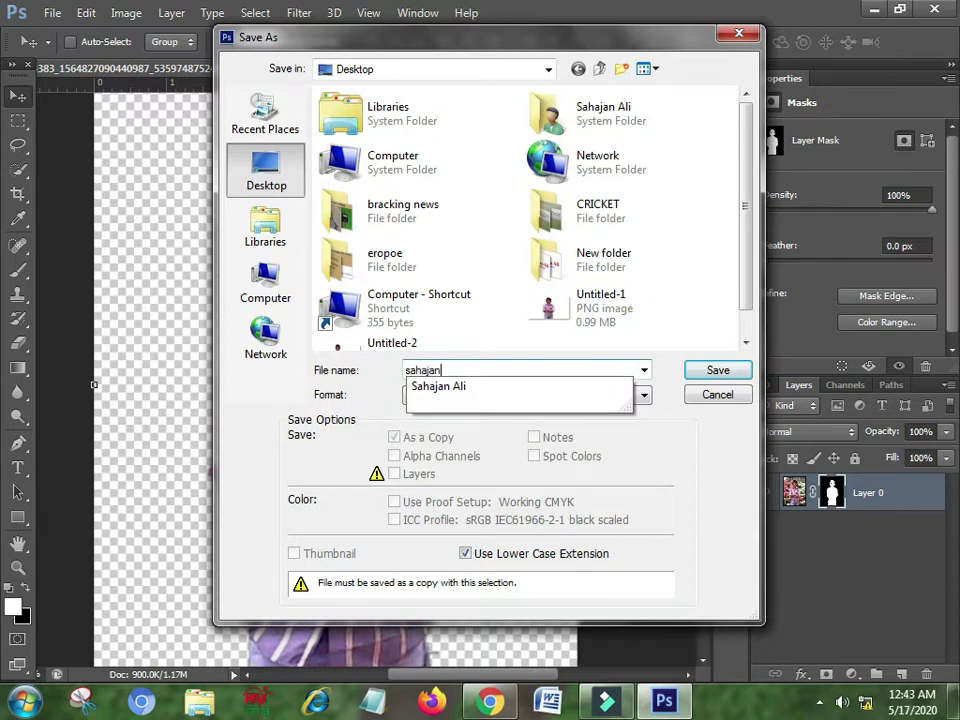
{"action": "type", "text": ".png"}
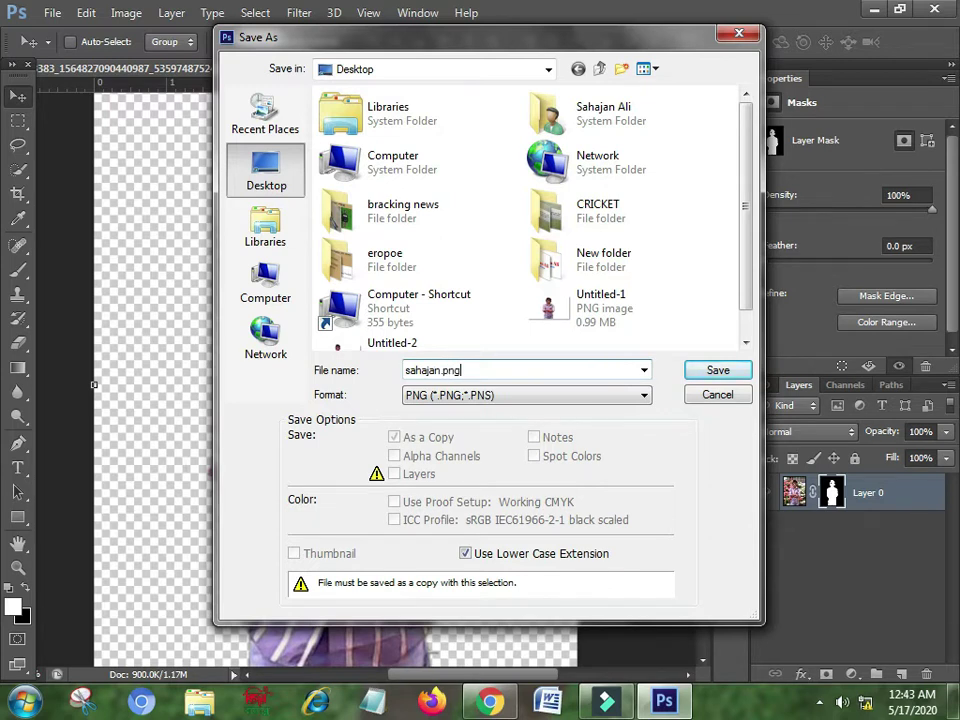
{"action": "key", "text": "Return"}
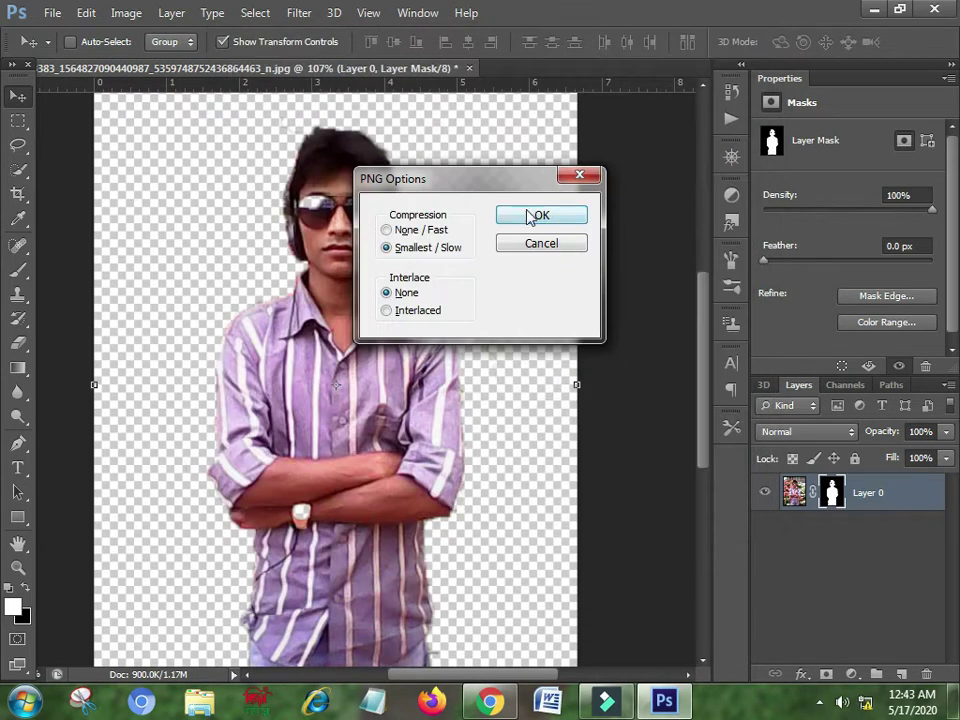
{"action": "left_click", "coordinate": [544, 216]}
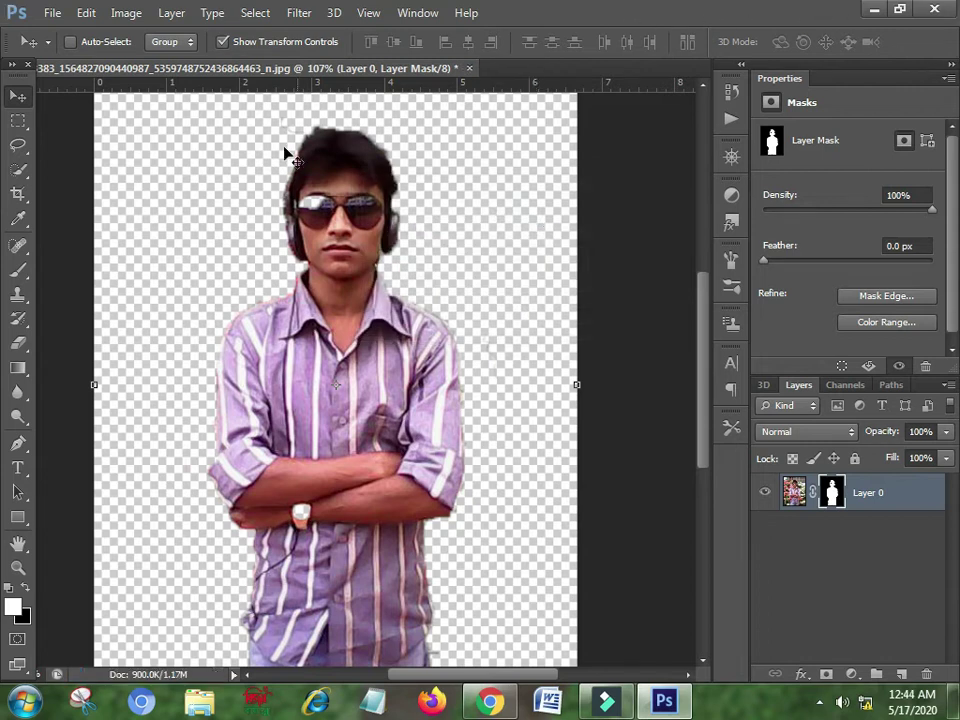
Open the green grass texture JPEG from the Desktop.
{"action": "left_click", "coordinate": [52, 12]}
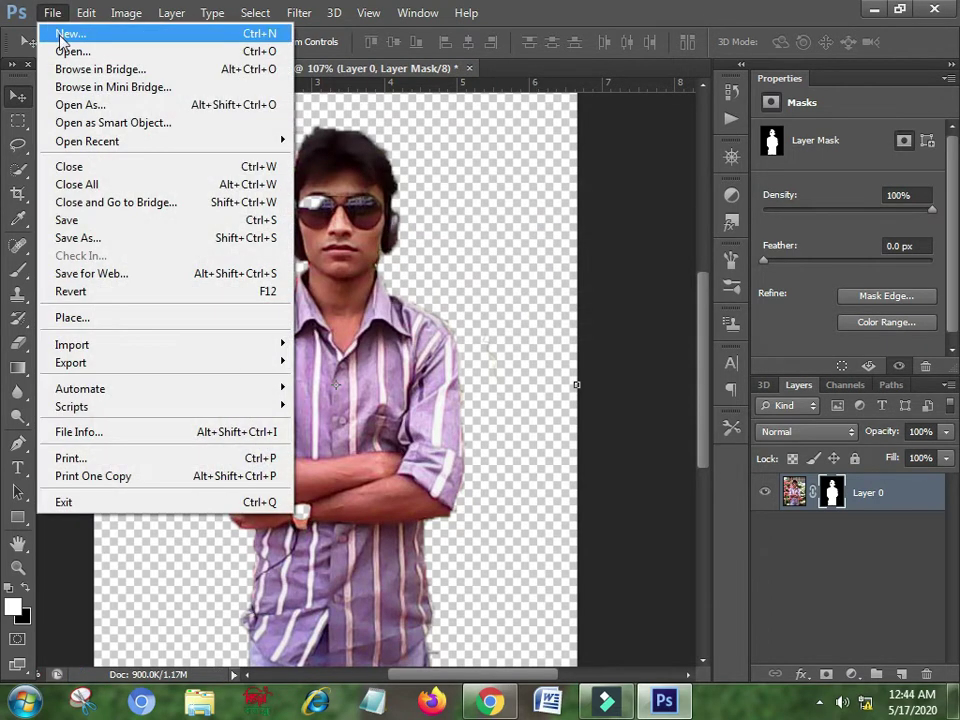
{"action": "left_click", "coordinate": [68, 49]}
{"action": "left_click_drag", "start_coordinate": [729, 146], "coordinate": [722, 321]}
{"action": "left_click", "coordinate": [448, 205]}
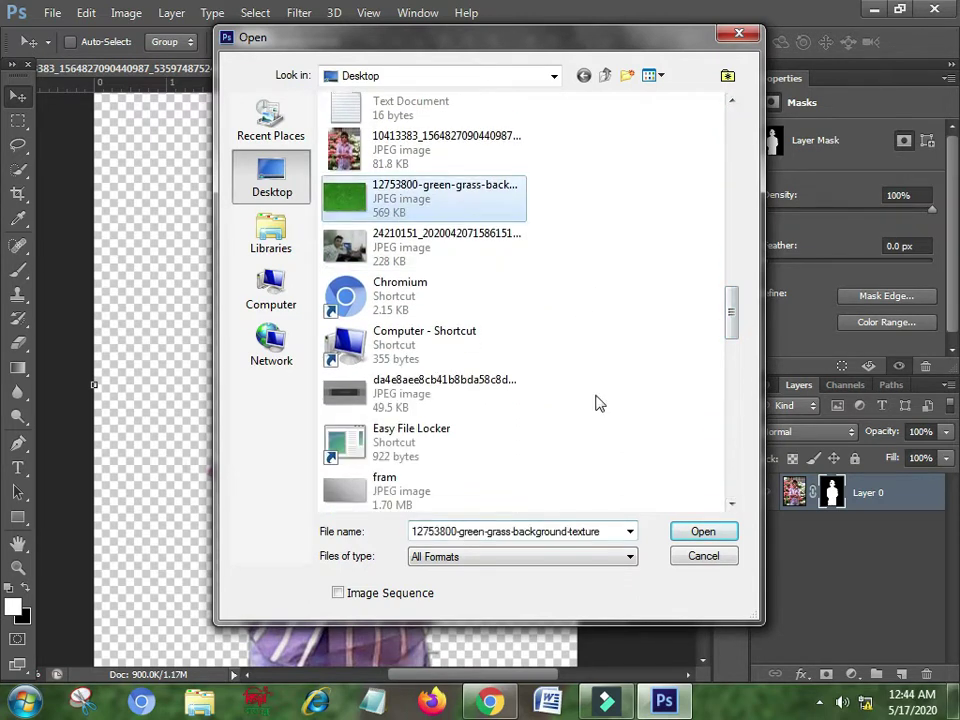
{"action": "left_click", "coordinate": [703, 531]}
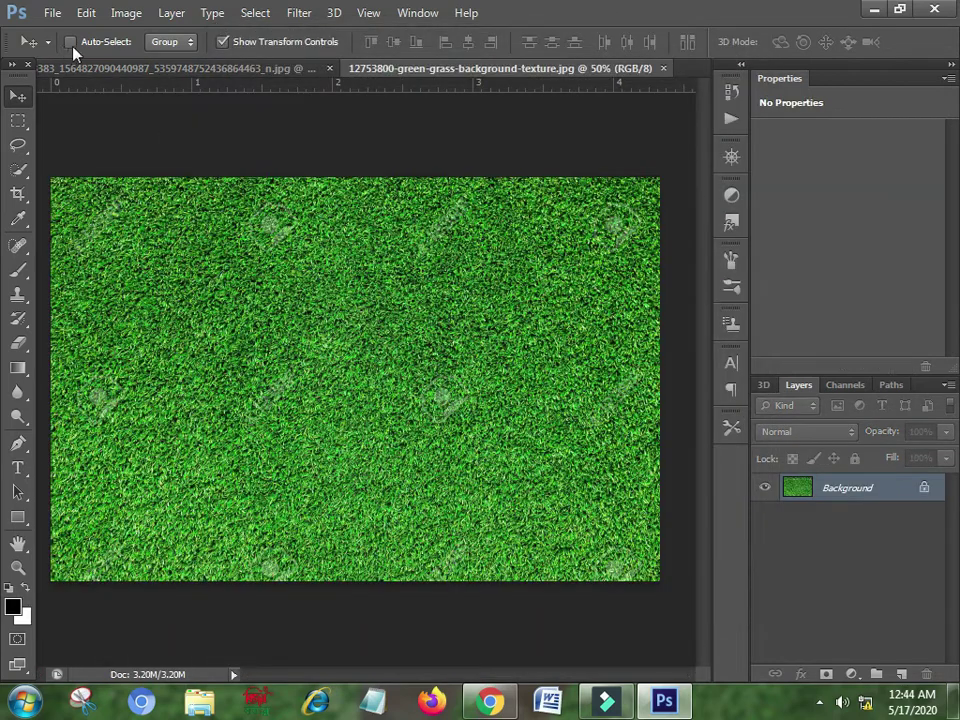
Open the grey paper texture fram.jpg from the Desktop.
{"action": "left_click", "coordinate": [50, 13]}
{"action": "left_click", "coordinate": [80, 47]}
{"action": "left_click_drag", "start_coordinate": [731, 186], "coordinate": [730, 292]}
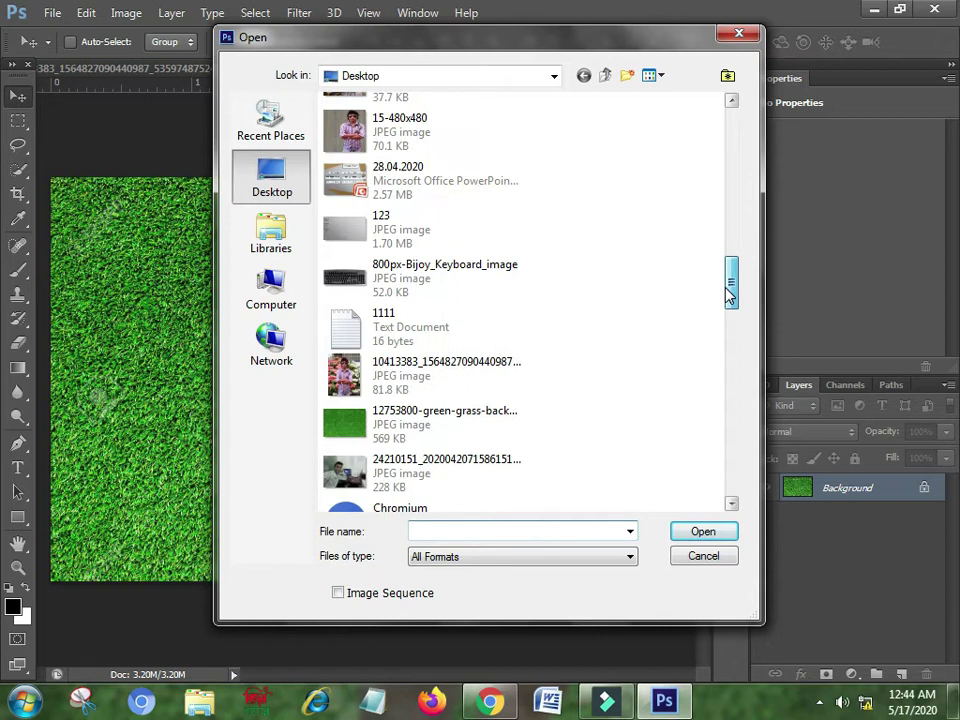
{"action": "mouse_move", "coordinate": [730, 292]}
{"action": "left_mouse_down"}
{"action": "mouse_move", "coordinate": [716, 248]}
{"action": "mouse_move", "coordinate": [731, 330]}
{"action": "left_mouse_up"}
{"action": "left_click", "coordinate": [343, 390]}
{"action": "left_click", "coordinate": [706, 537]}
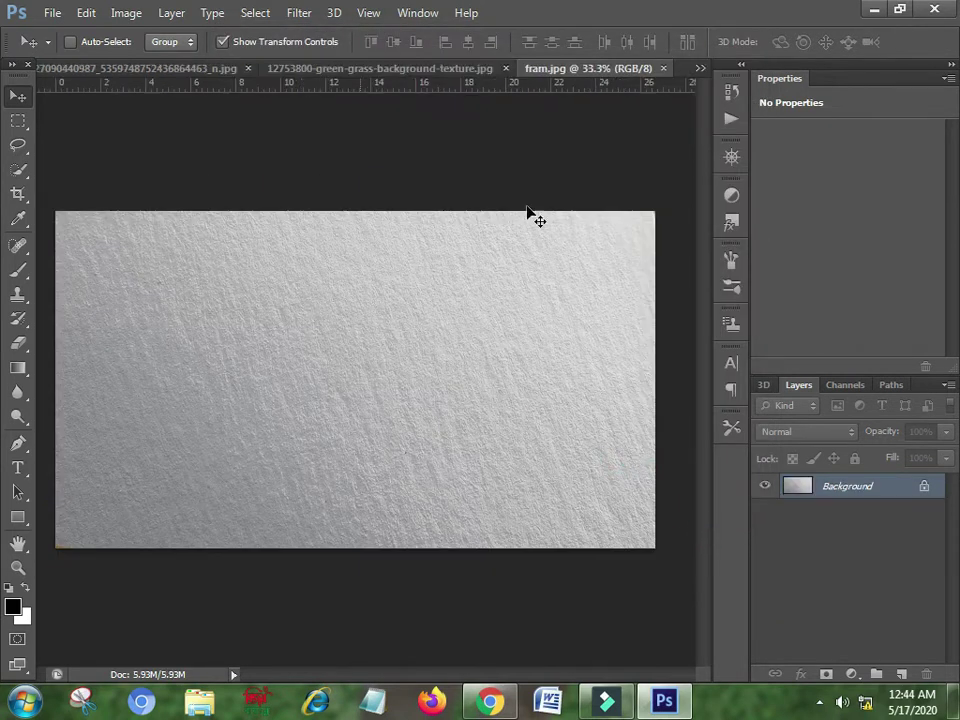
Drag the cut-out man into the grass document and enlarge him to about 135%.
{"action": "left_click", "coordinate": [193, 68]}
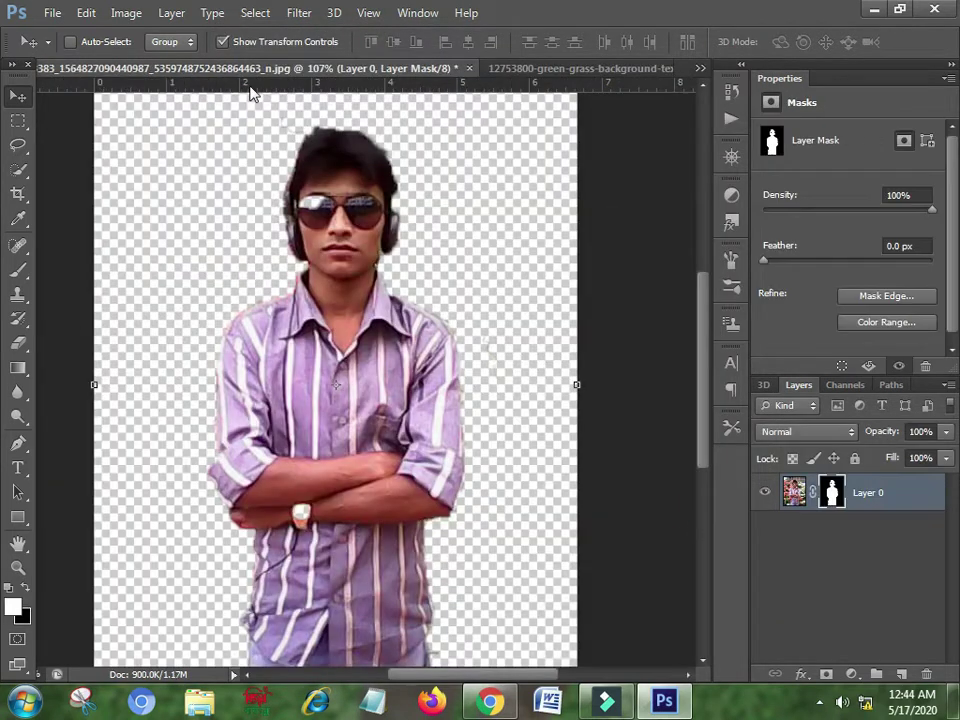
{"action": "mouse_move", "coordinate": [336, 349]}
{"action": "left_mouse_down"}
{"action": "mouse_move", "coordinate": [338, 315]}
{"action": "mouse_move", "coordinate": [279, 178]}
{"action": "mouse_move", "coordinate": [525, 80]}
{"action": "mouse_move", "coordinate": [450, 326]}
{"action": "left_mouse_up"}
{"action": "left_click", "coordinate": [368, 368]}
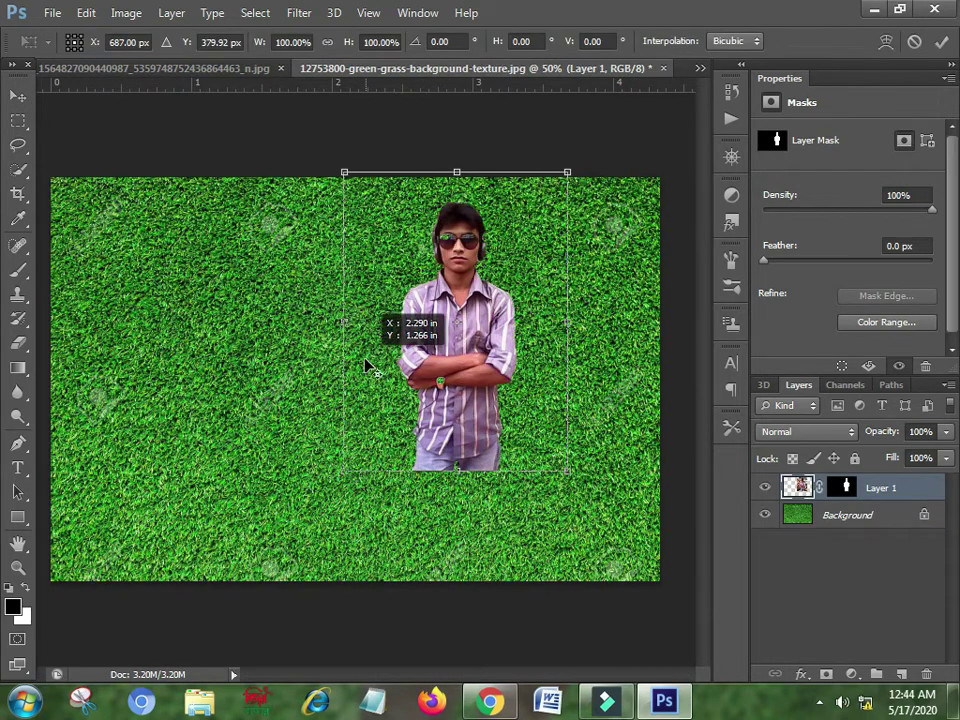
{"action": "mouse_move", "coordinate": [570, 478]}
{"action": "left_mouse_down"}
{"action": "mouse_move", "coordinate": [645, 577]}
{"action": "mouse_move", "coordinate": [669, 579]}
{"action": "left_mouse_up"}
{"action": "left_click_drag", "start_coordinate": [345, 372], "coordinate": [369, 368]}
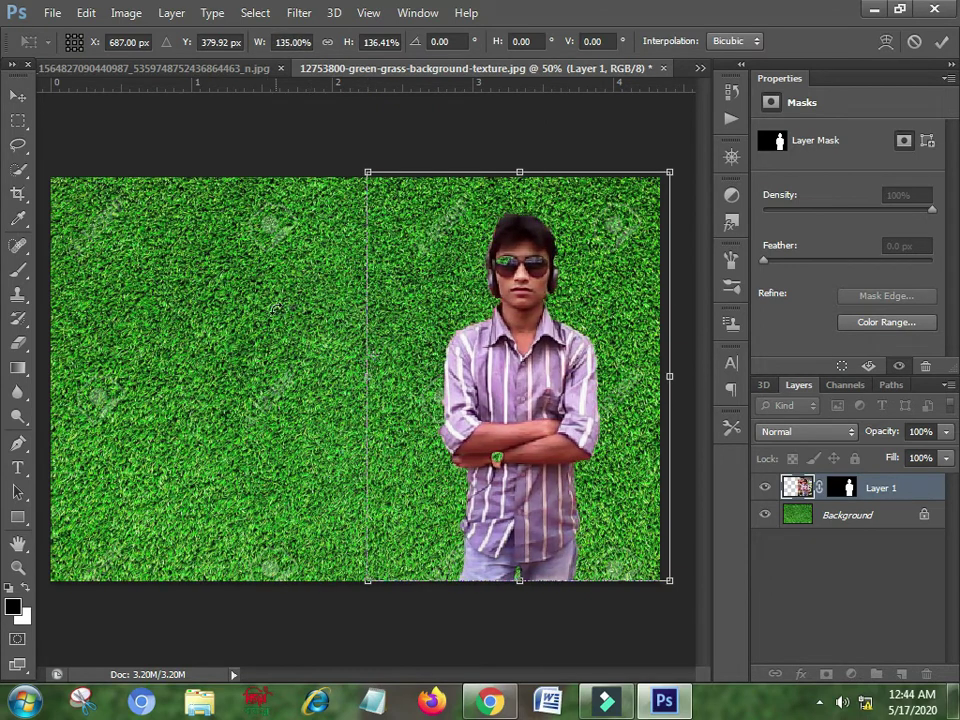
{"action": "left_click_drag", "start_coordinate": [519, 173], "coordinate": [520, 178]}
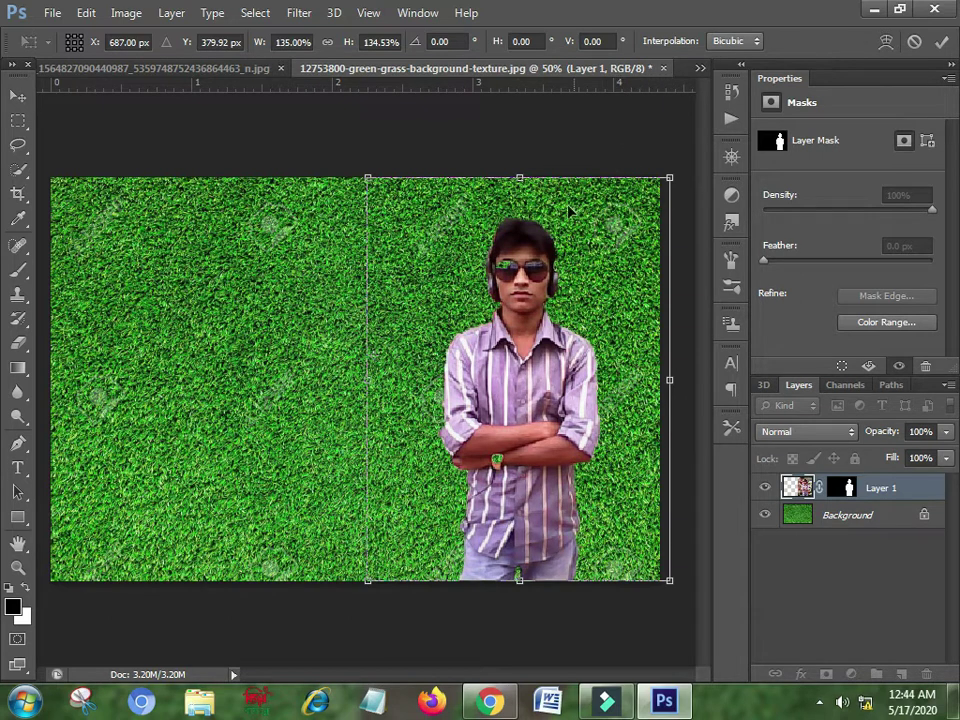
Attempt to commit the Free Transform resize of the man.
{"action": "left_click", "coordinate": [10, 96]}
{"action": "left_click", "coordinate": [482, 259]}
{"action": "left_click", "coordinate": [52, 12]}
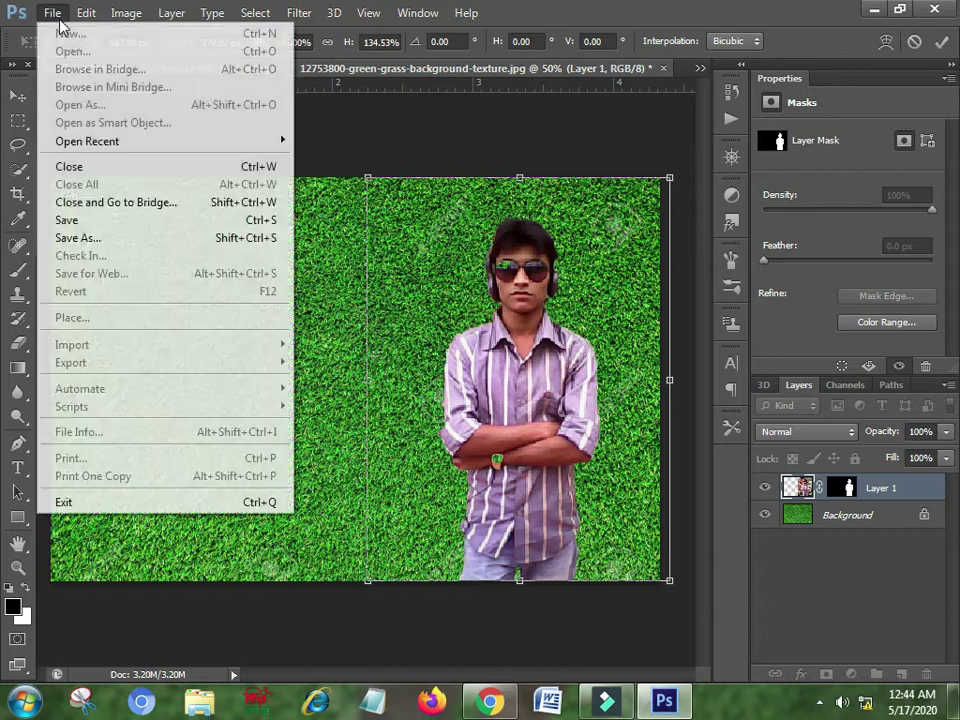
{"action": "key", "text": "Escape"}
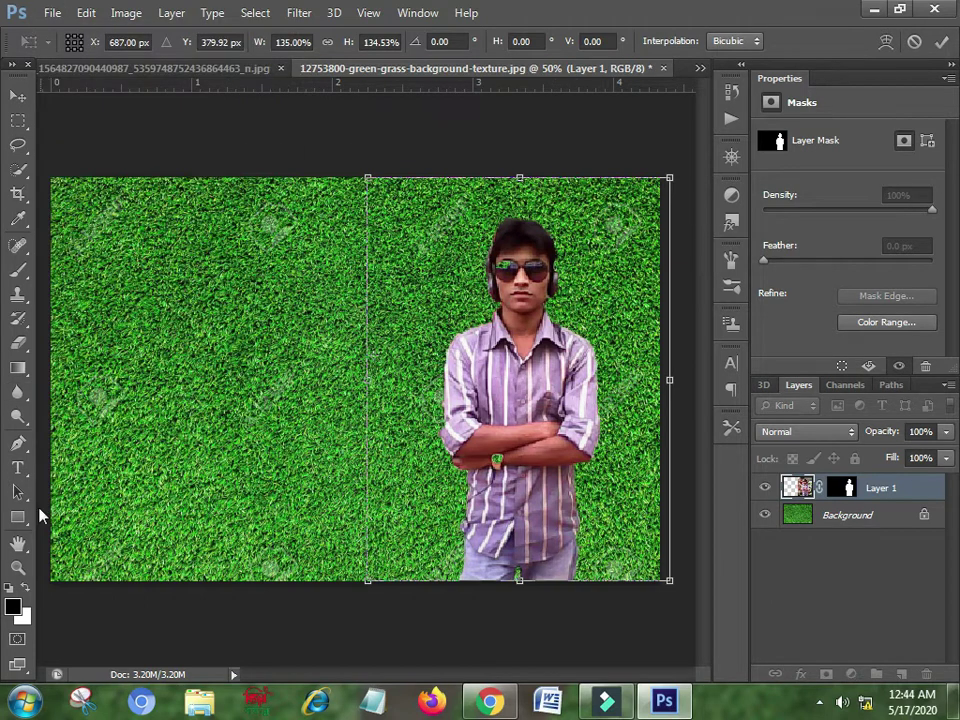
{"action": "left_click", "coordinate": [18, 492]}
Apply the resize, then close the original cut-out document without saving.
{"action": "left_click", "coordinate": [410, 265]}
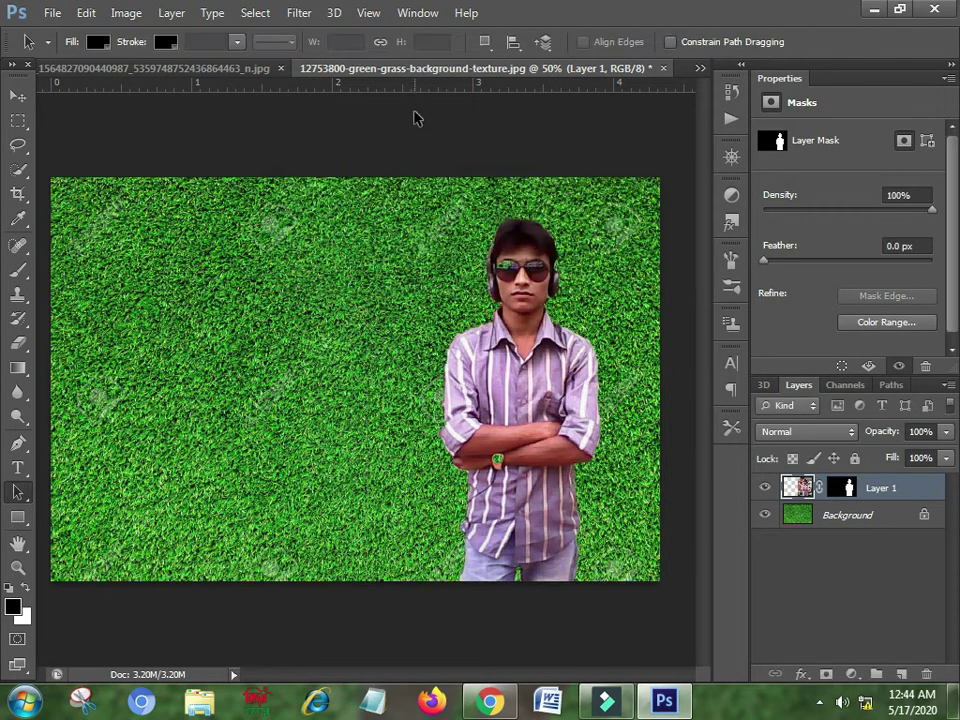
{"action": "left_click", "coordinate": [146, 66]}
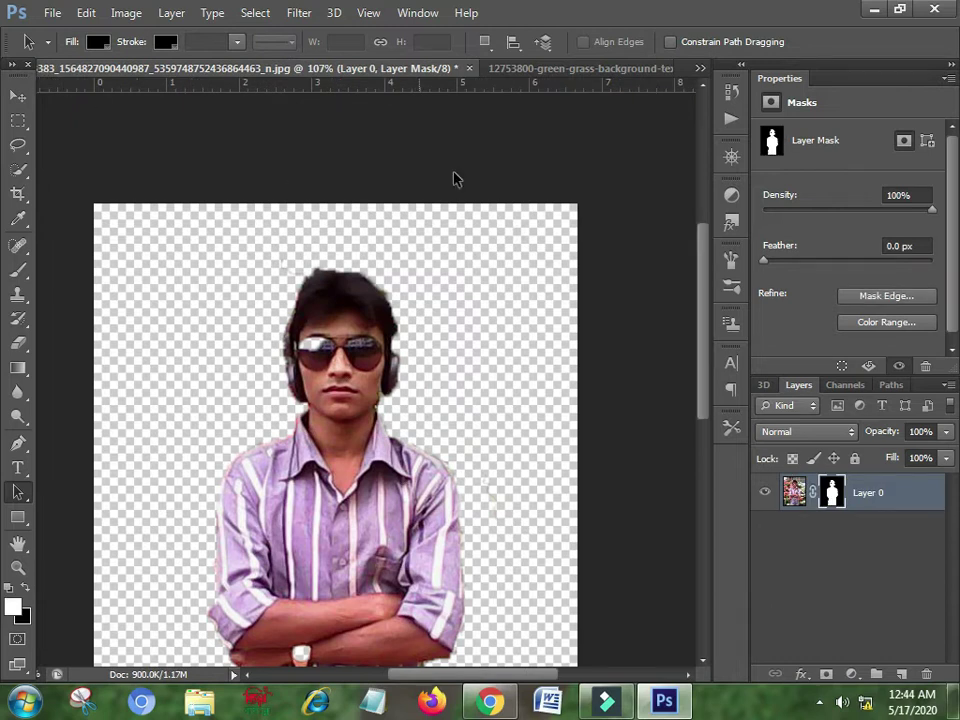
{"action": "left_click", "coordinate": [468, 68]}
{"action": "left_click", "coordinate": [452, 270]}
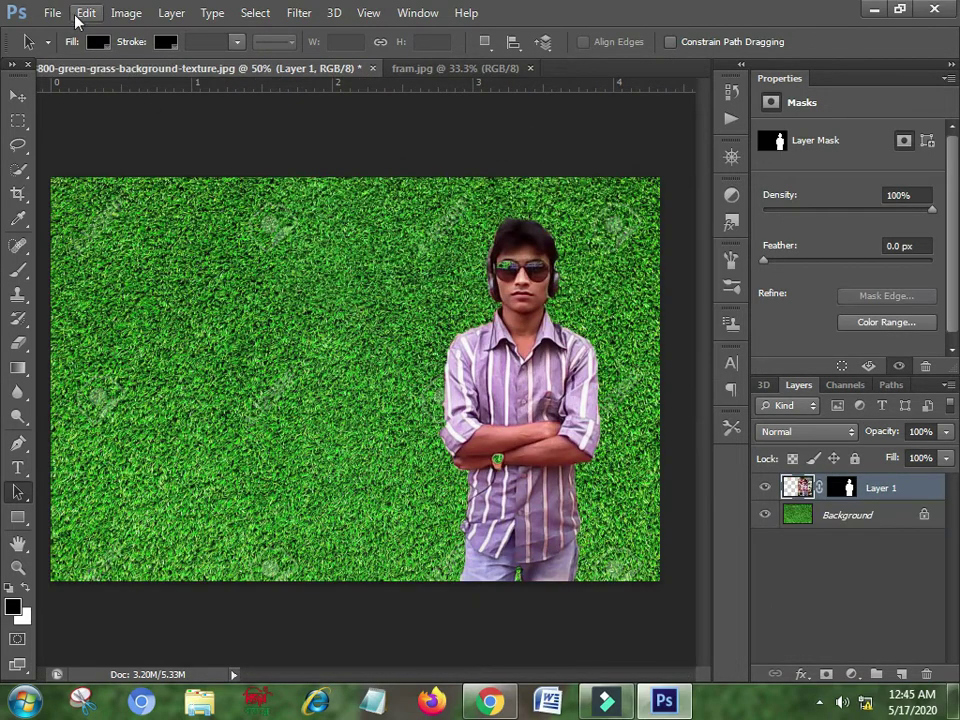
Open Untitled-2.png from the Desktop.
{"action": "left_click", "coordinate": [52, 12]}
{"action": "left_click", "coordinate": [70, 51]}
{"action": "mouse_move", "coordinate": [729, 140]}
{"action": "left_mouse_down"}
{"action": "mouse_move", "coordinate": [757, 300]}
{"action": "mouse_move", "coordinate": [731, 407]}
{"action": "mouse_move", "coordinate": [731, 456]}
{"action": "mouse_move", "coordinate": [770, 490]}
{"action": "left_mouse_up"}
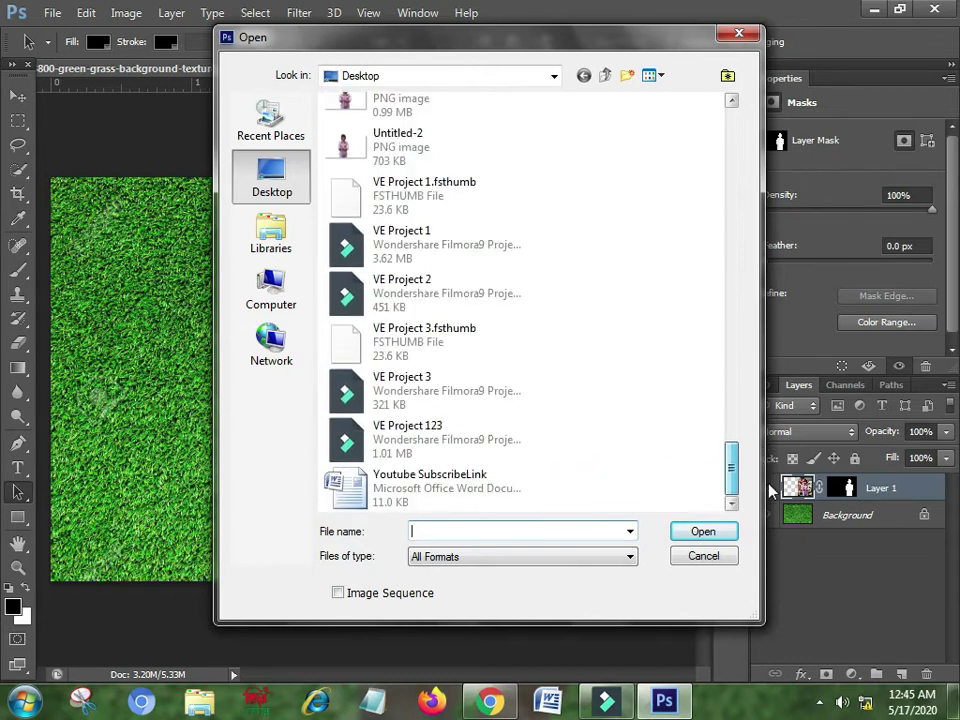
{"action": "left_click", "coordinate": [426, 148]}
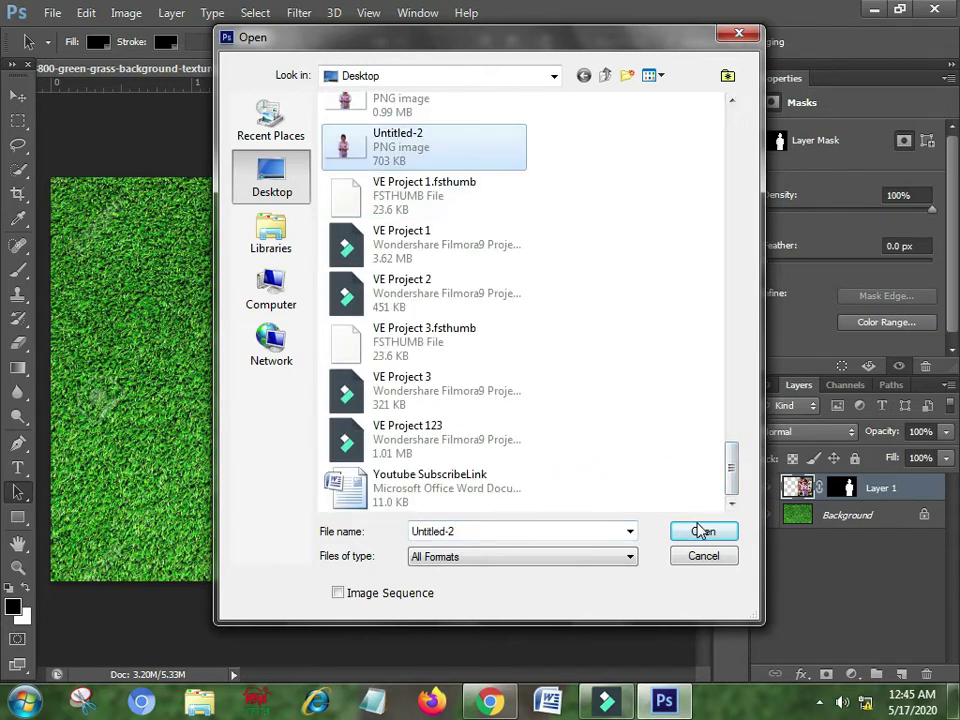
{"action": "left_click", "coordinate": [705, 530]}
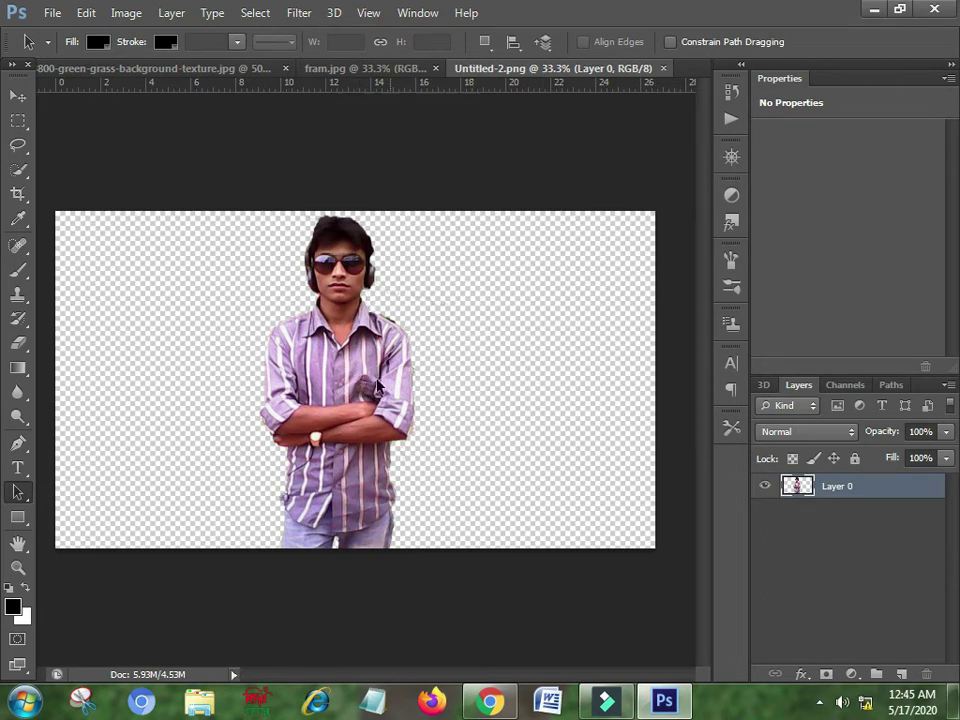
Drag a second, larger man from Untitled-2.png onto the grass's left as Layer 2.
{"action": "left_click", "coordinate": [17, 95]}
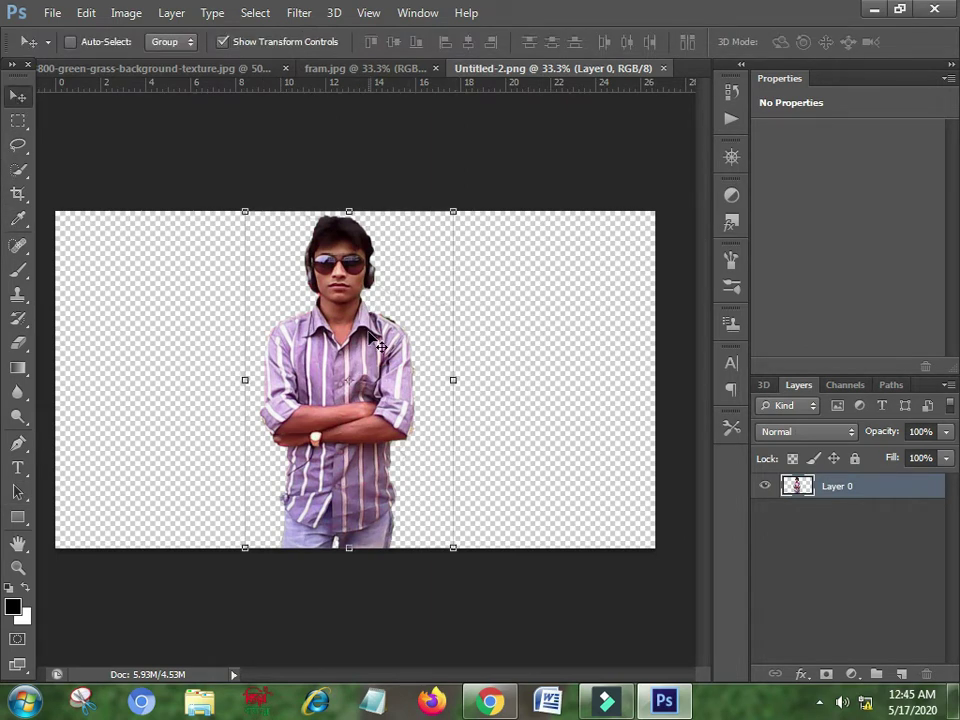
{"action": "left_click_drag", "start_coordinate": [370, 334], "coordinate": [193, 77]}
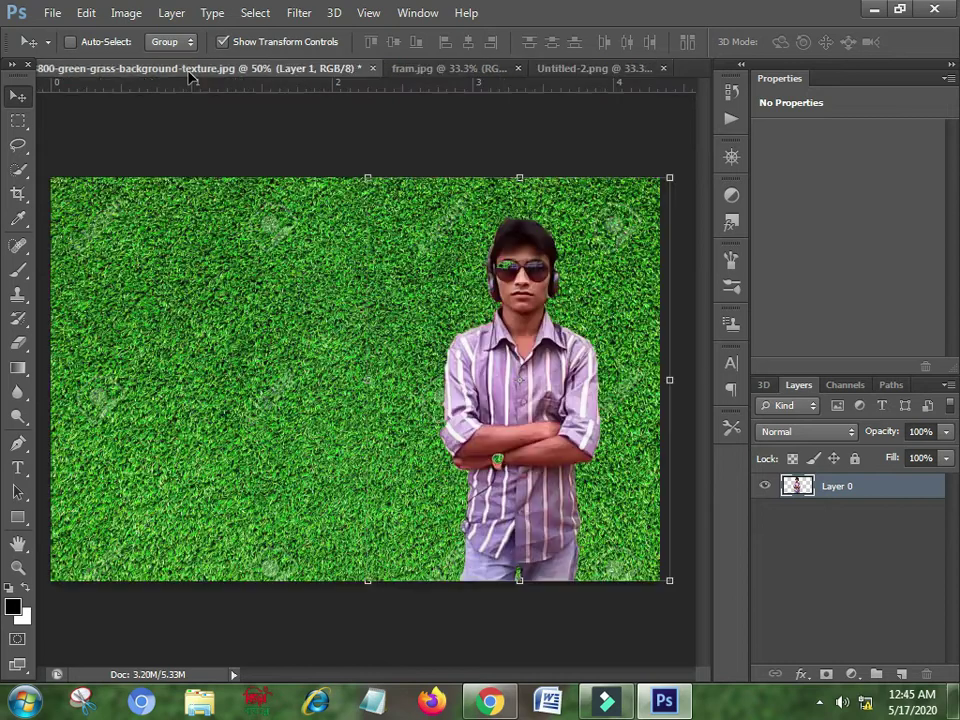
{"action": "left_click_drag", "start_coordinate": [193, 77], "coordinate": [182, 215]}
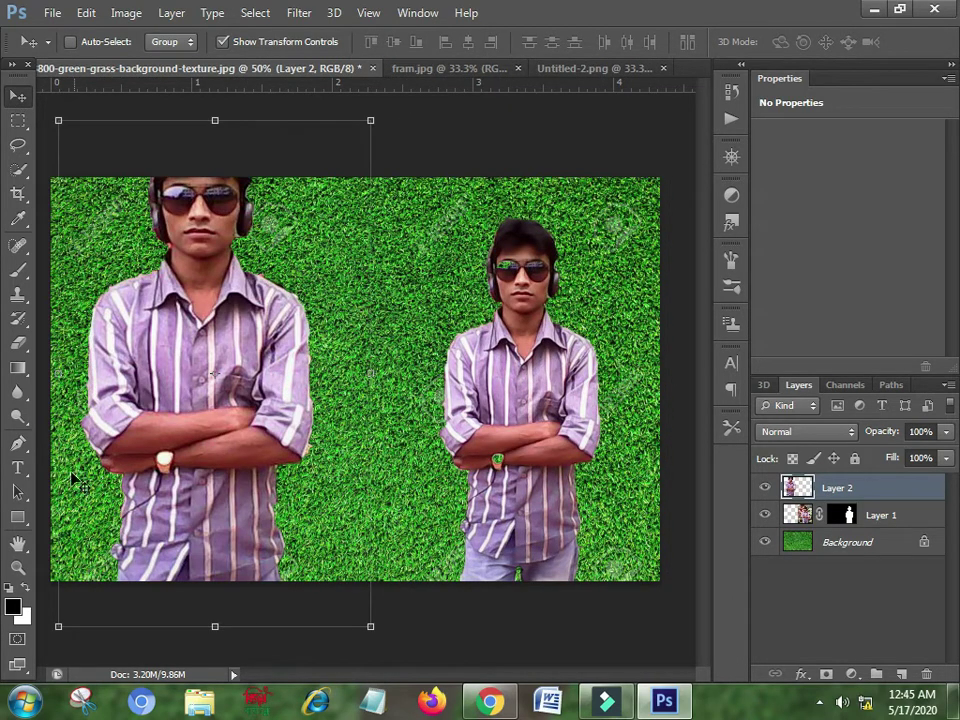
Drag the cut-out man from Untitled-2.png onto the grey fram.jpg paper texture.
{"action": "left_click", "coordinate": [439, 67]}
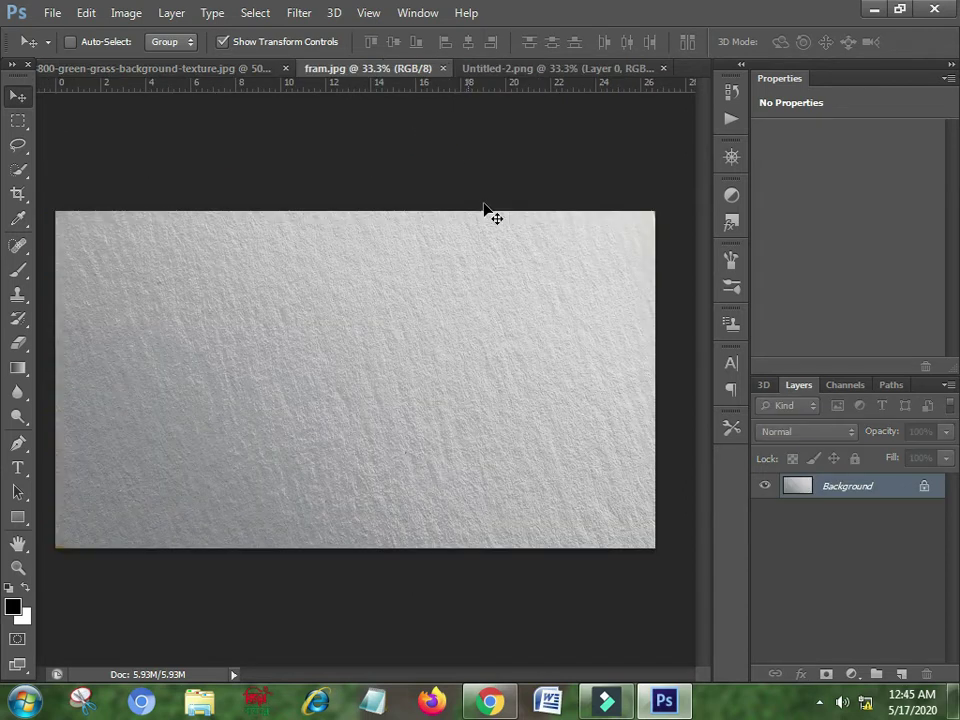
{"action": "left_click", "coordinate": [579, 68]}
{"action": "left_click_drag", "start_coordinate": [403, 300], "coordinate": [363, 64]}
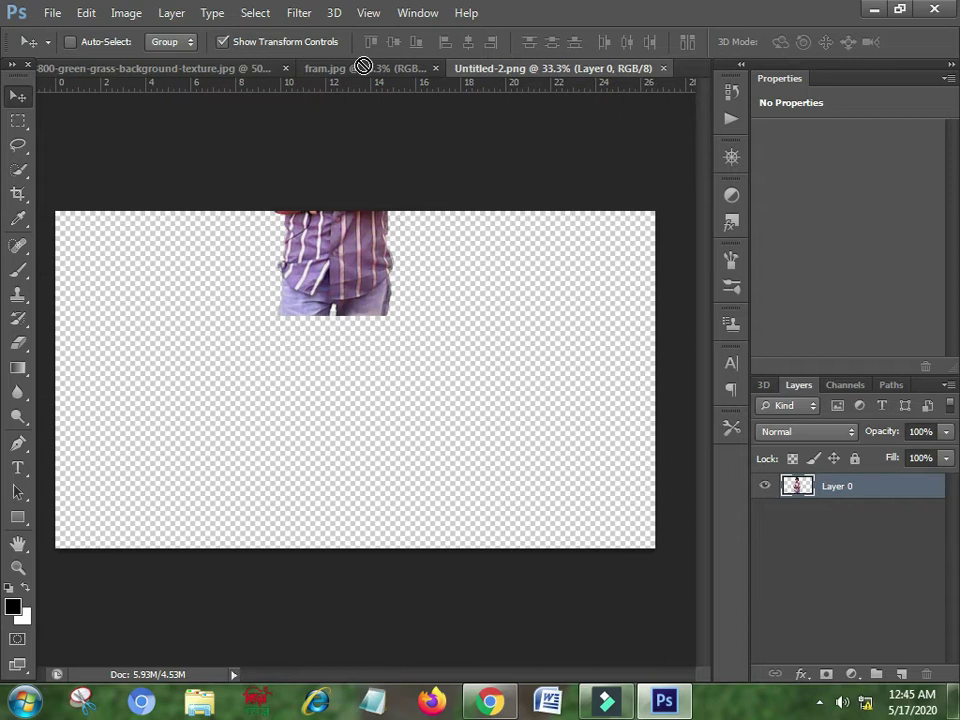
{"action": "mouse_move", "coordinate": [363, 66]}
{"action": "left_mouse_down"}
{"action": "mouse_move", "coordinate": [410, 350]}
{"action": "mouse_move", "coordinate": [405, 330]}
{"action": "left_mouse_up"}
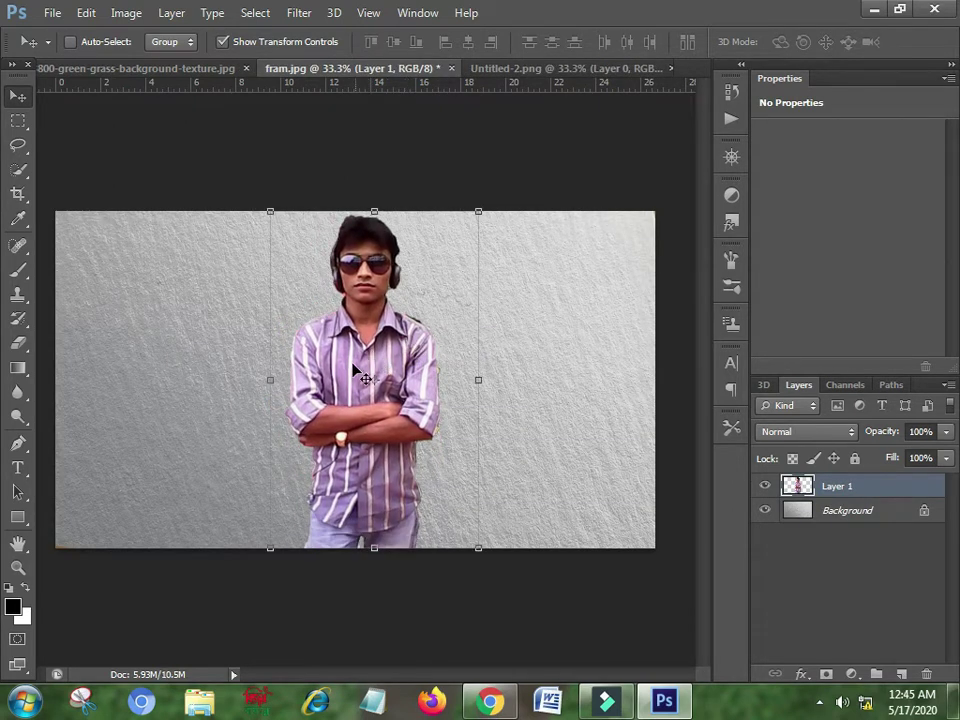
Free-transform the man to about 92% by 89%, positioned near centre, and apply.
{"action": "key", "text": "ctrl+t"}
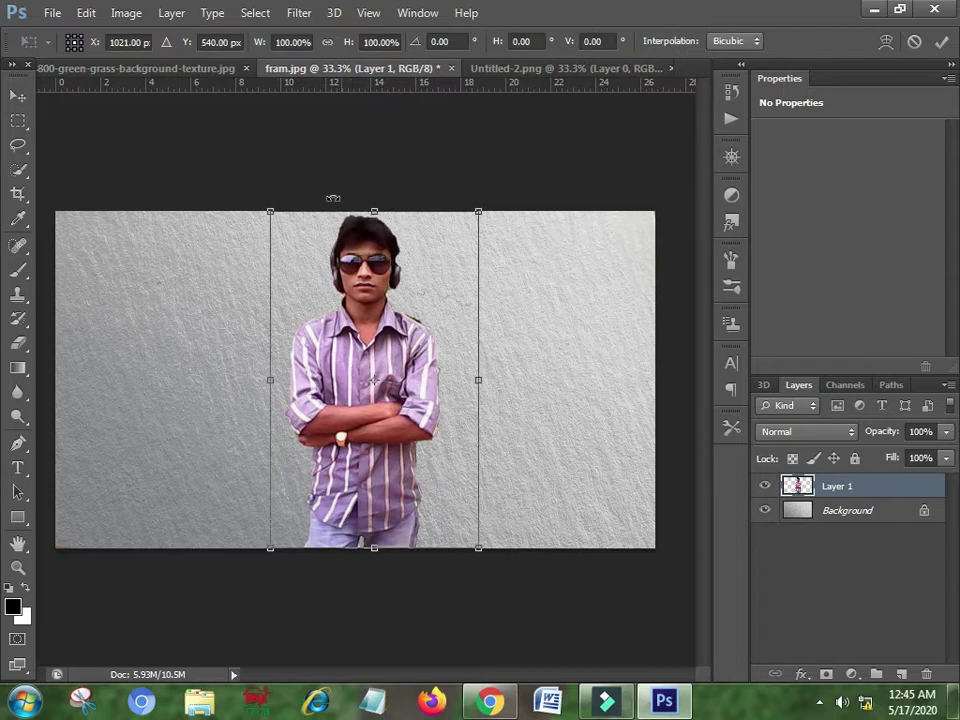
{"action": "left_click_drag", "start_coordinate": [272, 211], "coordinate": [324, 343]}
{"action": "left_click_drag", "start_coordinate": [427, 393], "coordinate": [435, 297]}
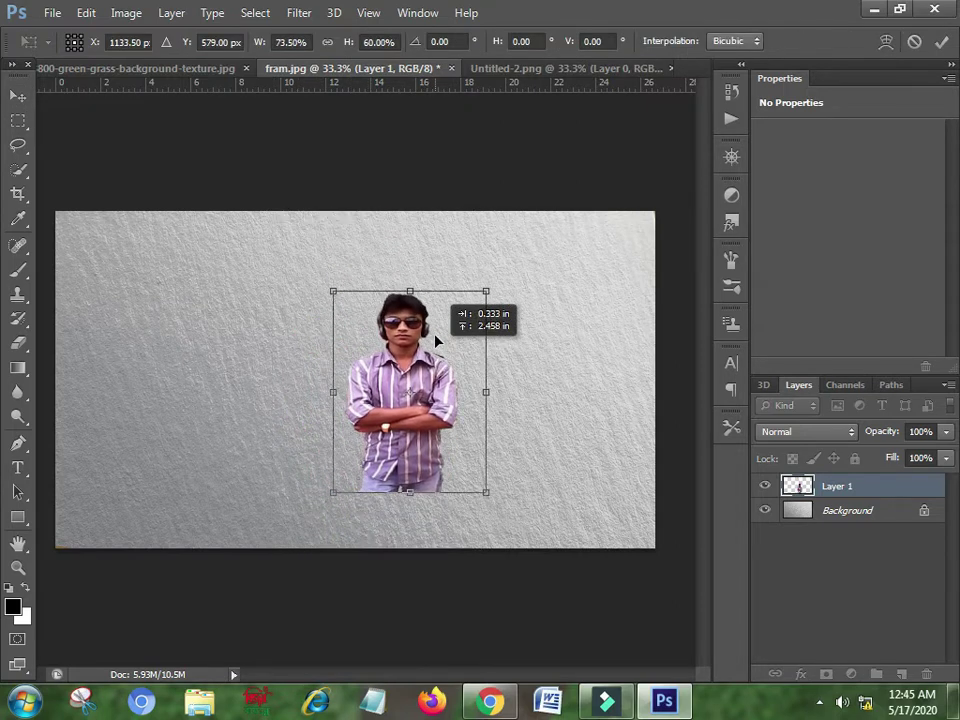
{"action": "left_click_drag", "start_coordinate": [486, 348], "coordinate": [524, 347]}
{"action": "left_click_drag", "start_coordinate": [428, 449], "coordinate": [429, 553]}
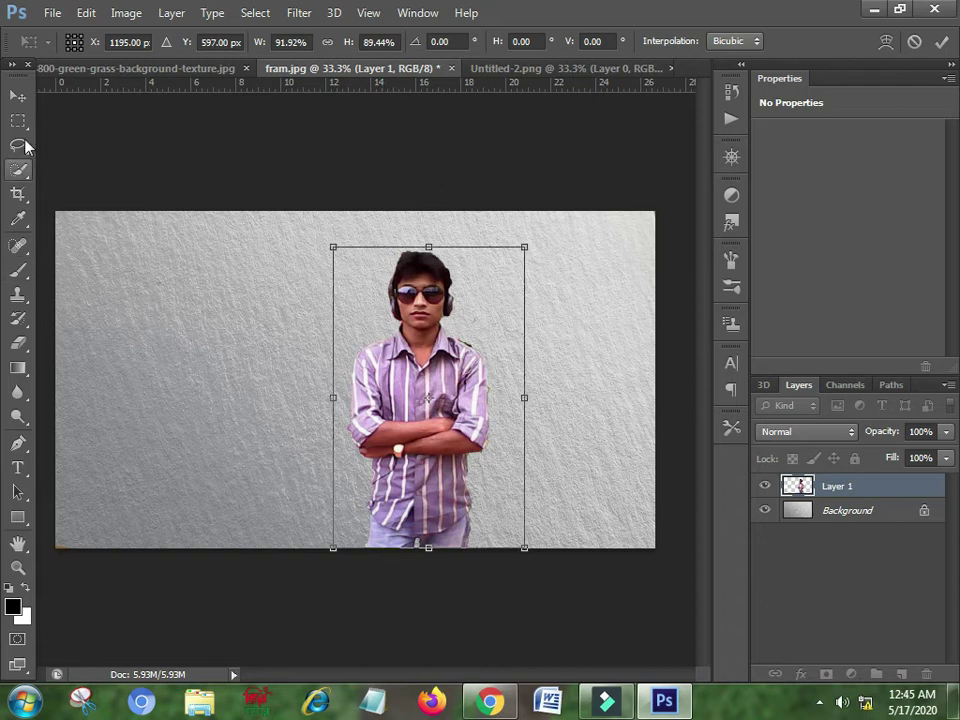
{"action": "left_click", "coordinate": [18, 95]}
{"action": "left_click", "coordinate": [368, 260]}
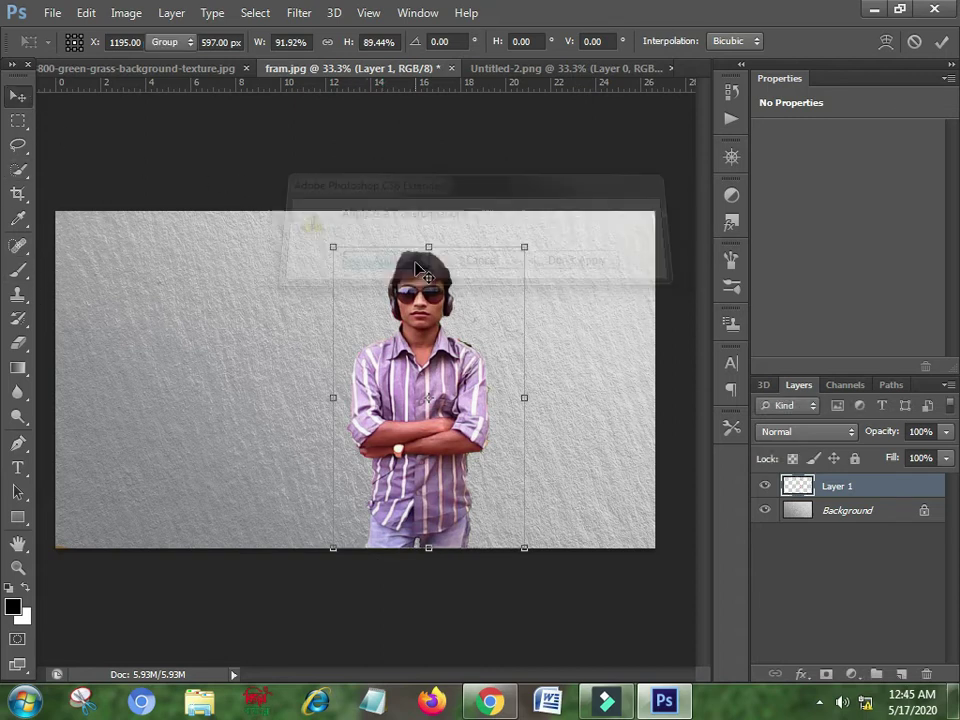